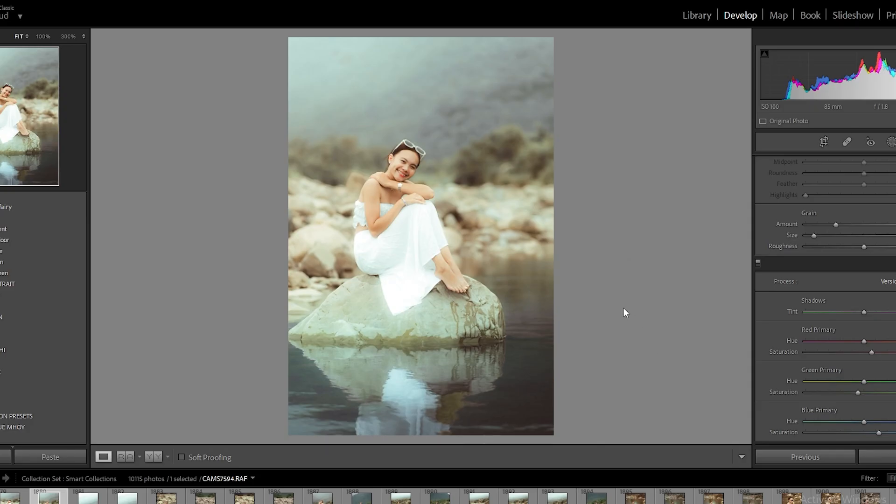
# Step: Compare the edited riverside portrait with its original version and reset all its develop adjustments
pyautogui.press('\\')
pyautogui.press('\\')
pyautogui.press('\\')
pyautogui.press('\\')
pyautogui.press('\\')
pyautogui.press('\\')
pyautogui.click(877, 457)
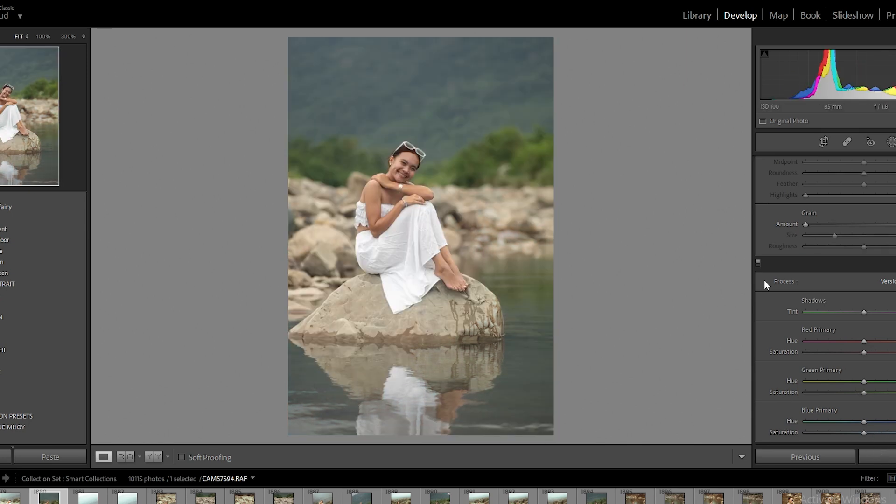
# Step: Turn on Remove Chromatic Aberration and Enable Profile Corrections in the lens corrections
pyautogui.scroll(10, 769, 268)
pyautogui.scroll(3, 772, 259)
pyautogui.scroll(-3, 776, 287)
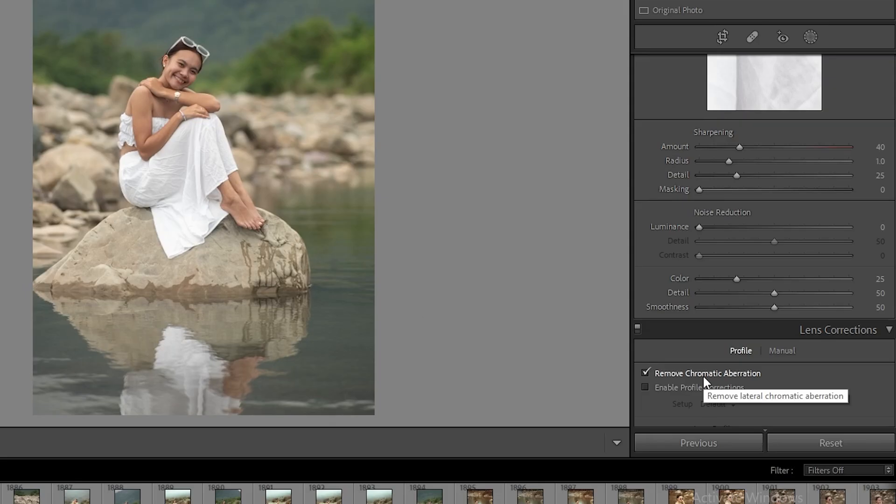
pyautogui.click(643, 386)
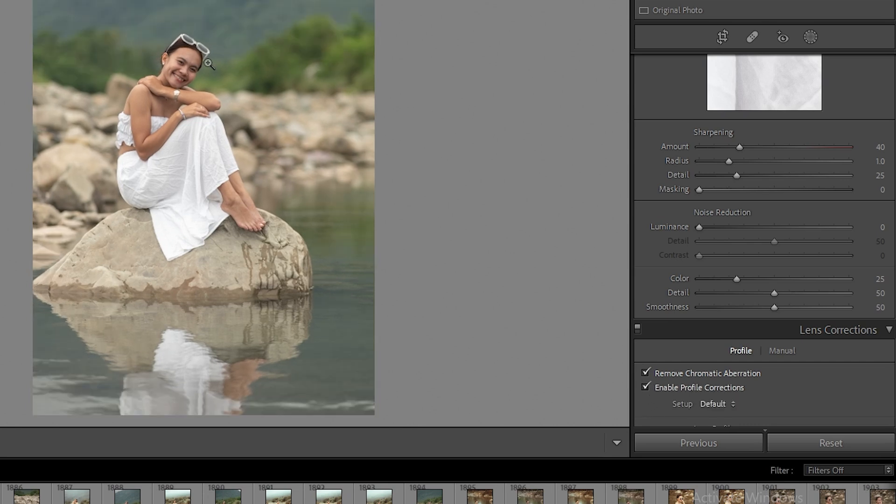
# Step: Inspect the sunglasses and face up close with profile corrections off and on, leaving them enabled
pyautogui.click(208, 63)
pyautogui.moveTo(124, 44); pyautogui.dragTo(332, 190)
pyautogui.moveTo(138, 90); pyautogui.dragTo(244, 210)
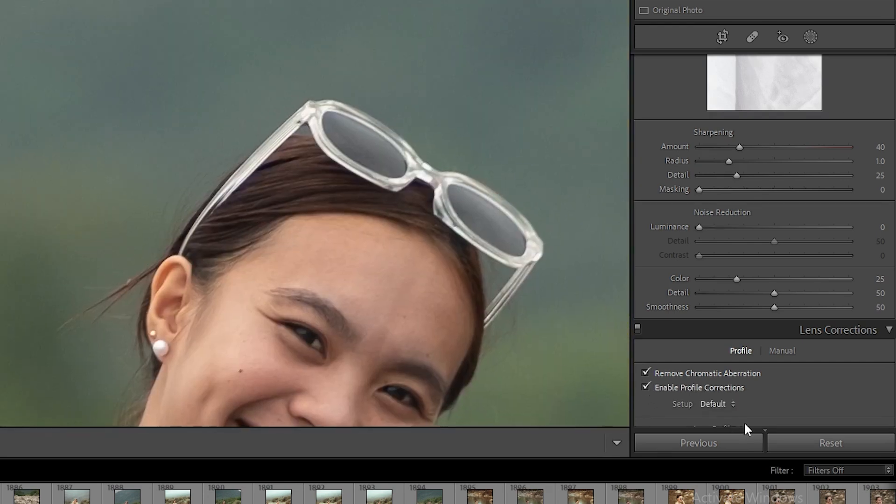
pyautogui.click(646, 387)
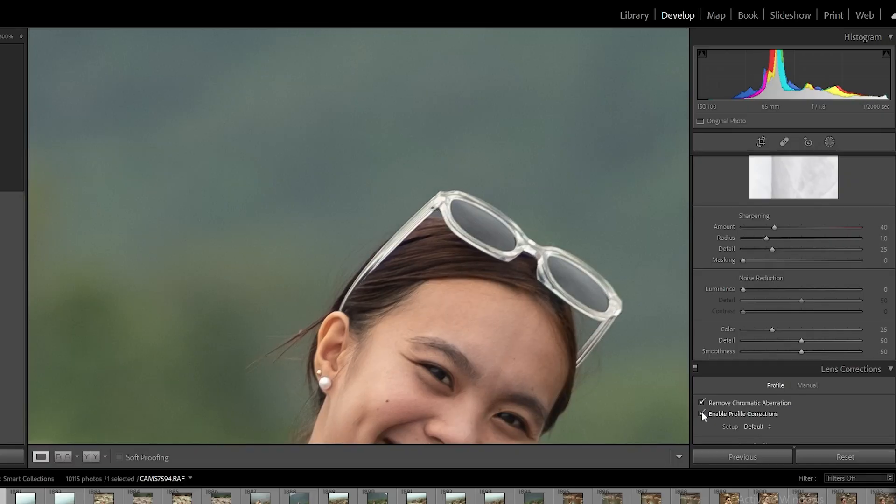
pyautogui.click(702, 412)
pyautogui.click(701, 411)
pyautogui.click(476, 274)
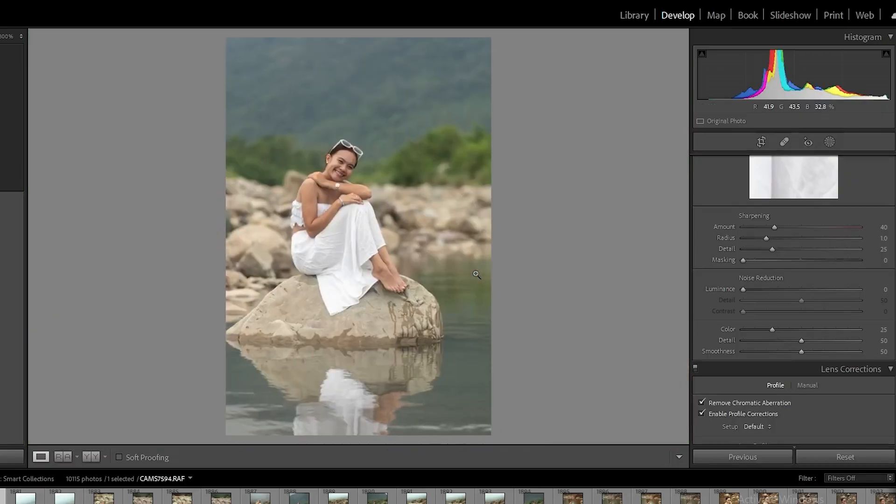
# Step: Set the white balance to a temperature of 6615 and a tint of -5
pyautogui.scroll(10, 793, 273)
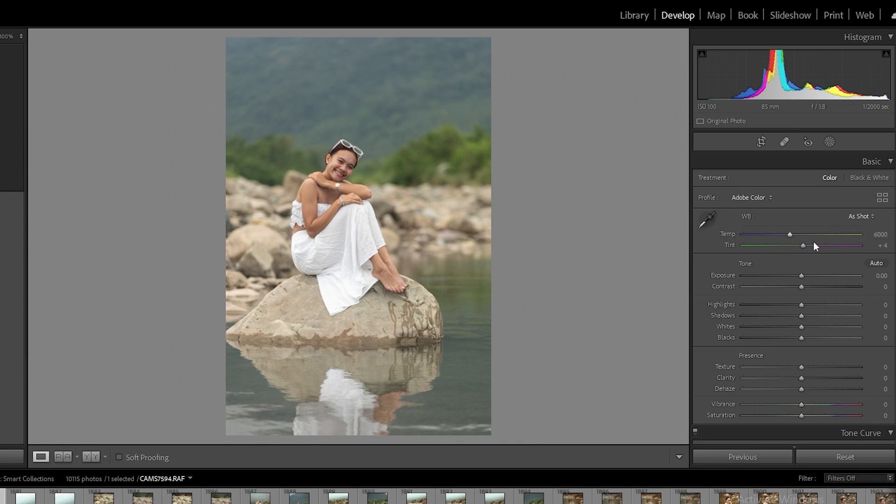
pyautogui.click(878, 235)
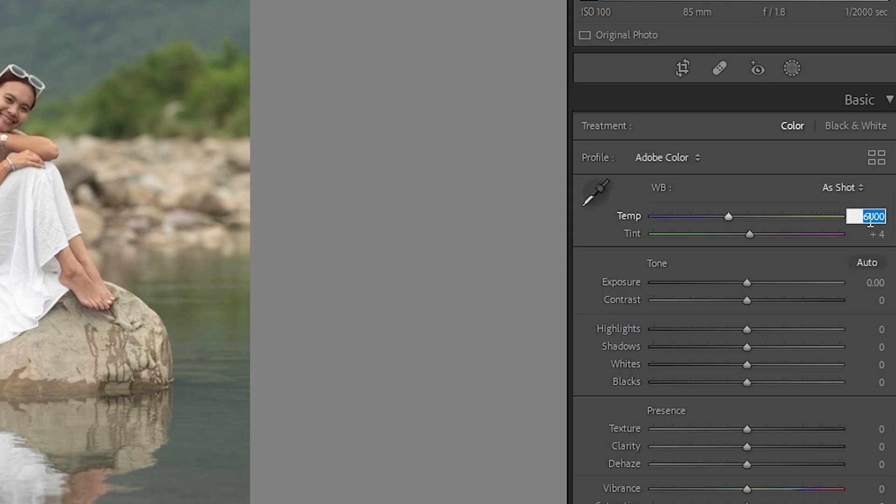
pyautogui.write('6515')
pyautogui.press('Return')
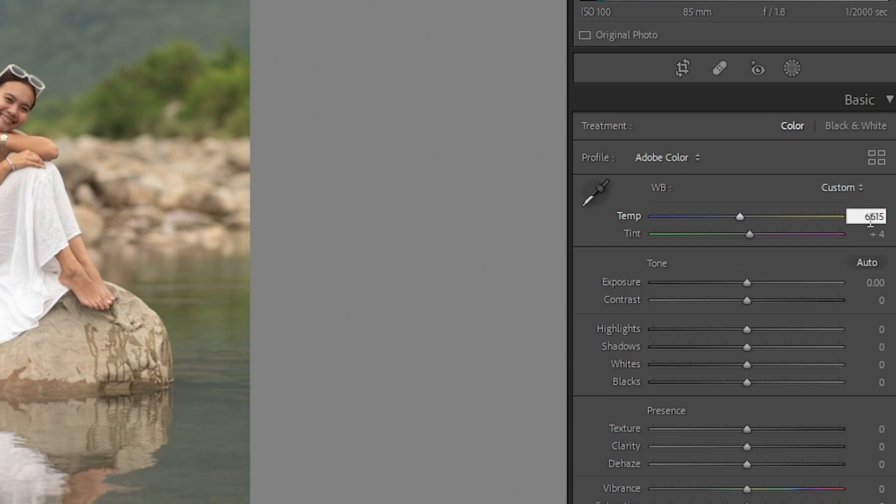
pyautogui.press('Return')
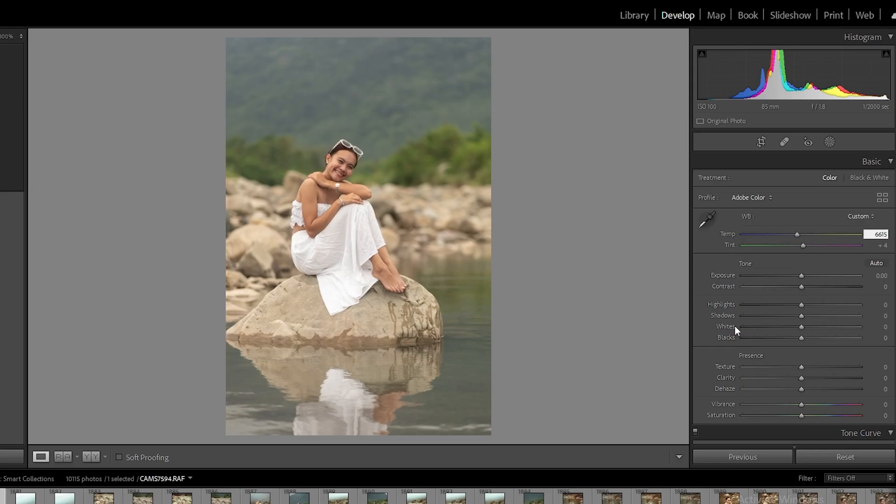
pyautogui.click(876, 246)
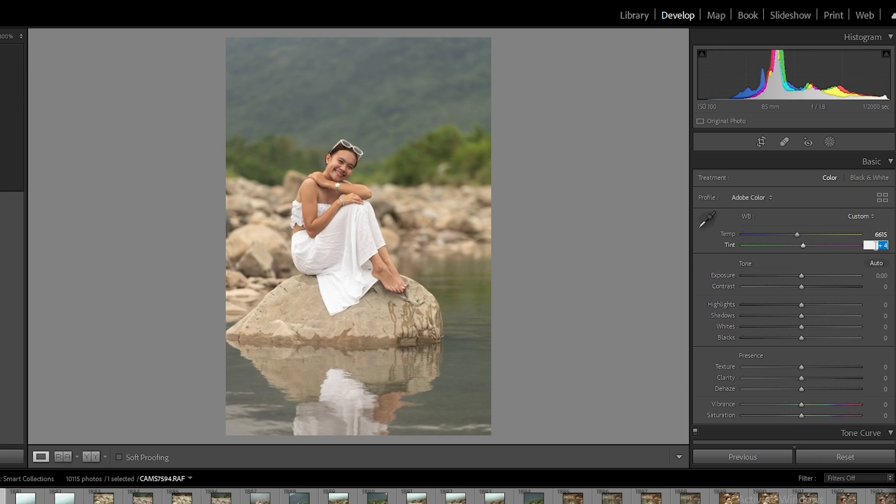
pyautogui.write('-5')
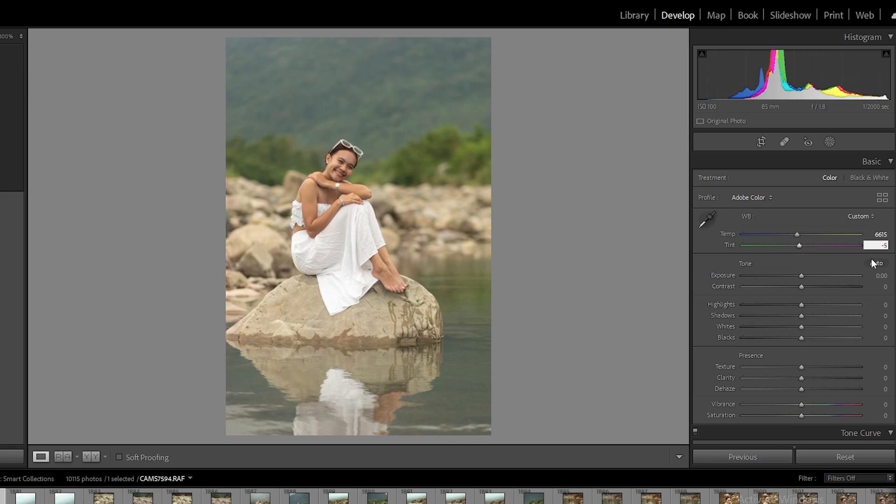
pyautogui.moveTo(386, 167); pyautogui.dragTo(292, 206)
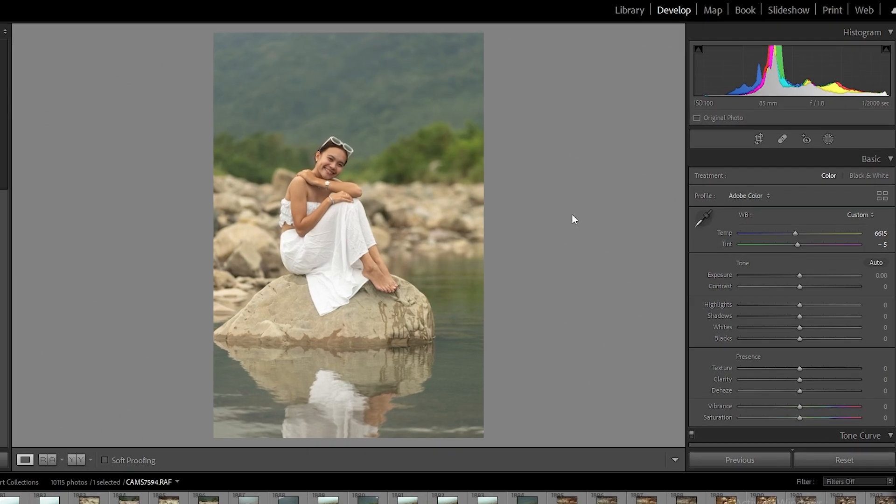
# Step: Set the contrast to -22 and check the white dress up close
pyautogui.click(882, 286)
pyautogui.write('-22')
pyautogui.press('Return')
pyautogui.click(311, 199)
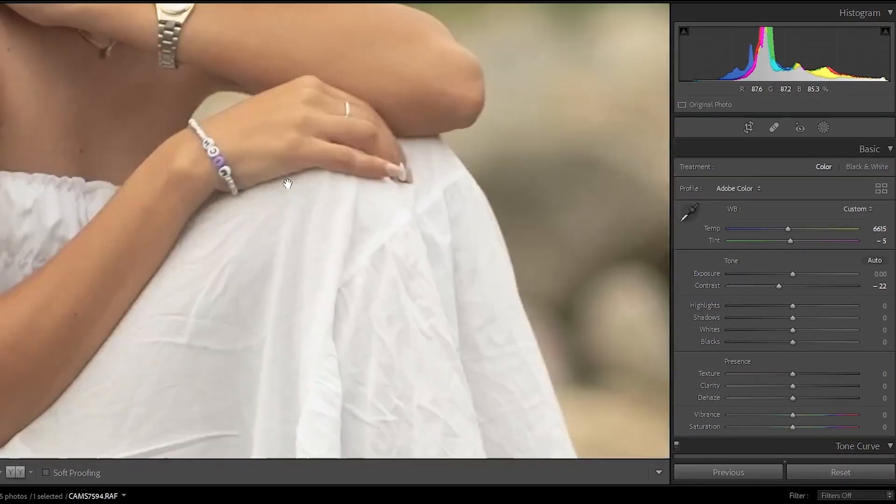
pyautogui.click(457, 290)
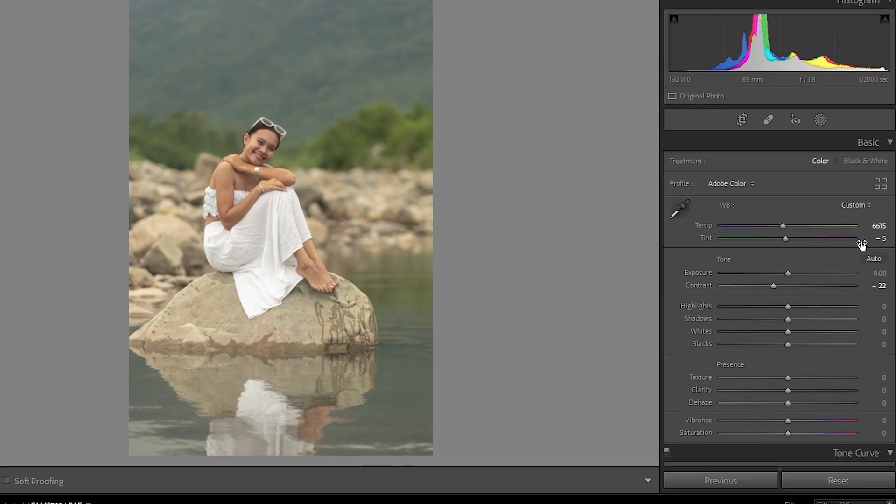
# Step: Raise the highlights to +47 and lower the shadows to -58
pyautogui.click(885, 307)
pyautogui.write('47')
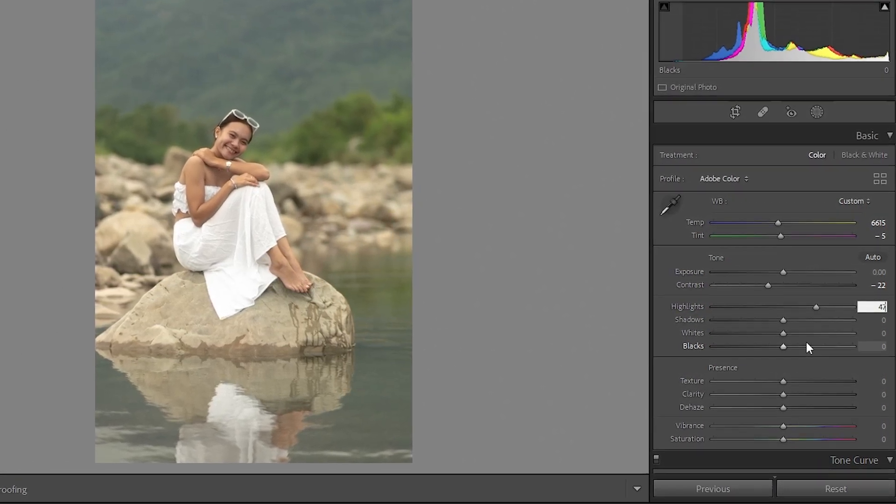
pyautogui.moveTo(783, 320)
pyautogui.mouseDown()
pyautogui.moveTo(714, 327)
pyautogui.moveTo(769, 318)
pyautogui.mouseUp()
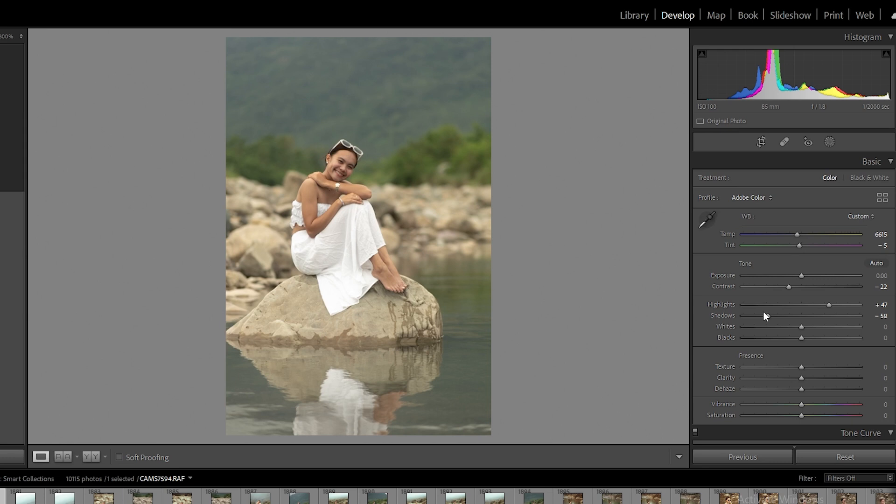
# Step: Raise the whites to +25 and the blacks to +64
pyautogui.moveTo(802, 327); pyautogui.dragTo(812, 327)
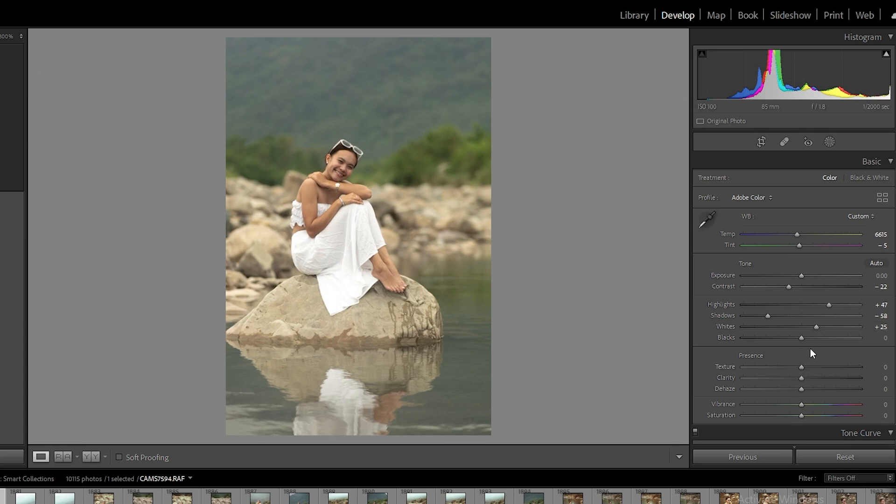
pyautogui.moveTo(812, 343); pyautogui.dragTo(838, 340)
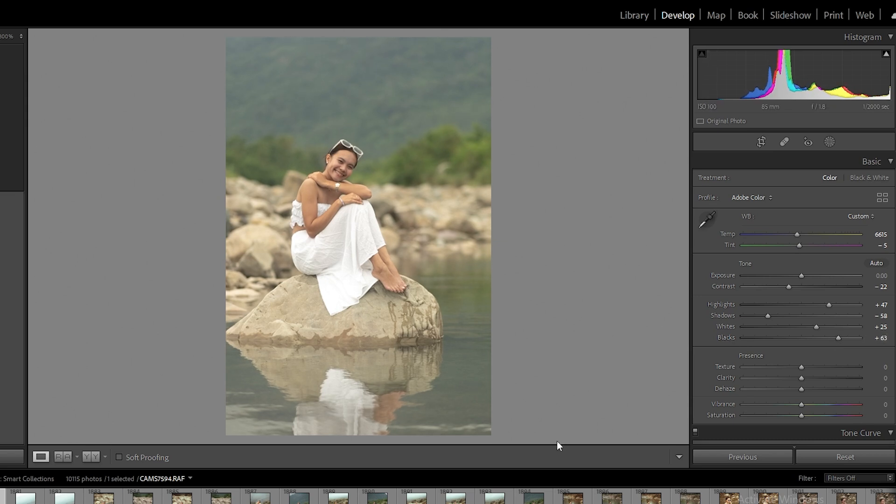
pyautogui.click(882, 338)
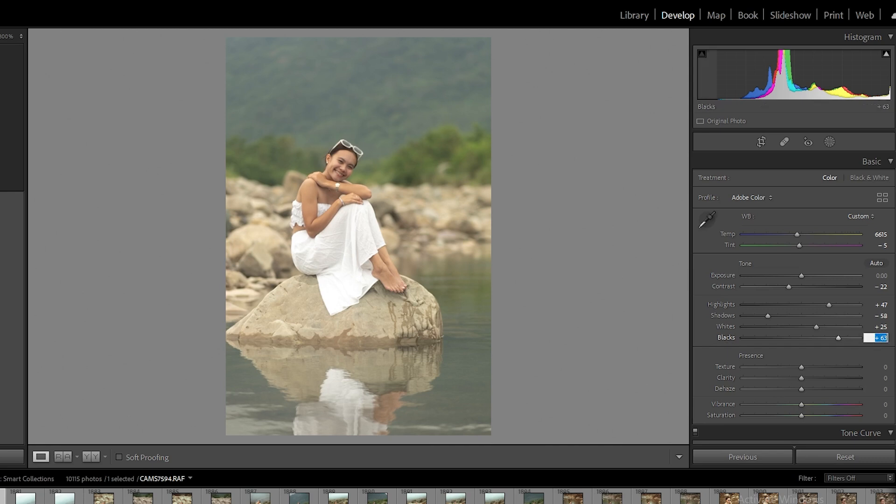
pyautogui.press('Return')
# Step: Examine the tonal changes by comparing the portrait repeatedly with its unedited version
pyautogui.click(333, 178)
pyautogui.click(333, 178)
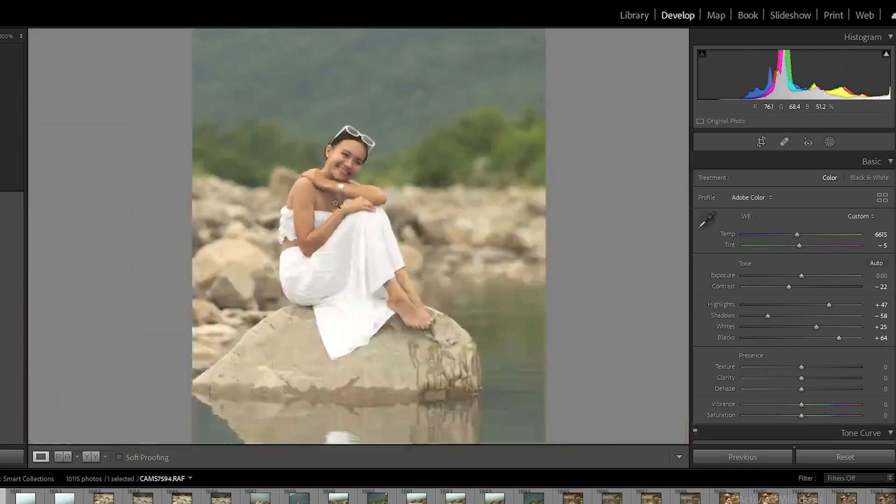
pyautogui.press('\\')
pyautogui.press('\\')
pyautogui.press('\\')
pyautogui.press('\\')
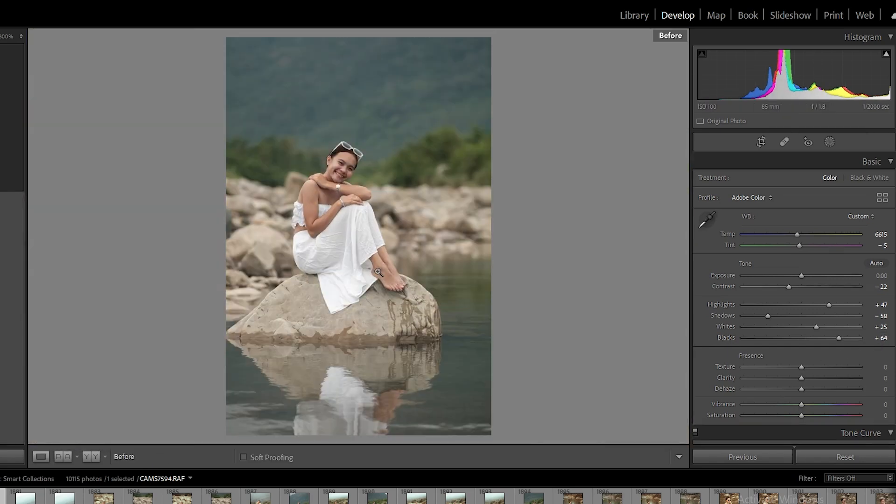
pyautogui.press('\\')
pyautogui.press('\\')
pyautogui.press('\\')
pyautogui.press('\\')
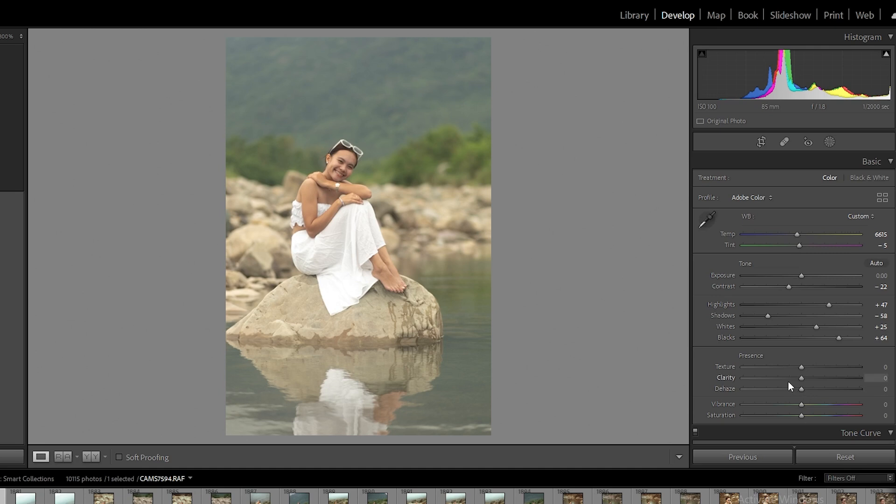
# Step: Adjust the portrait's presence detail with clarity -50, texture +11 and dehaze +13
pyautogui.moveTo(786, 377); pyautogui.dragTo(772, 376)
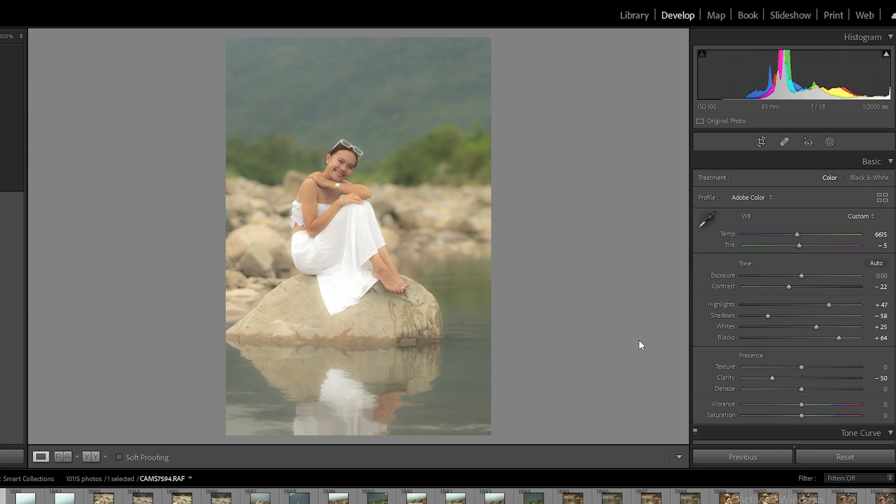
pyautogui.moveTo(806, 365); pyautogui.dragTo(807, 367)
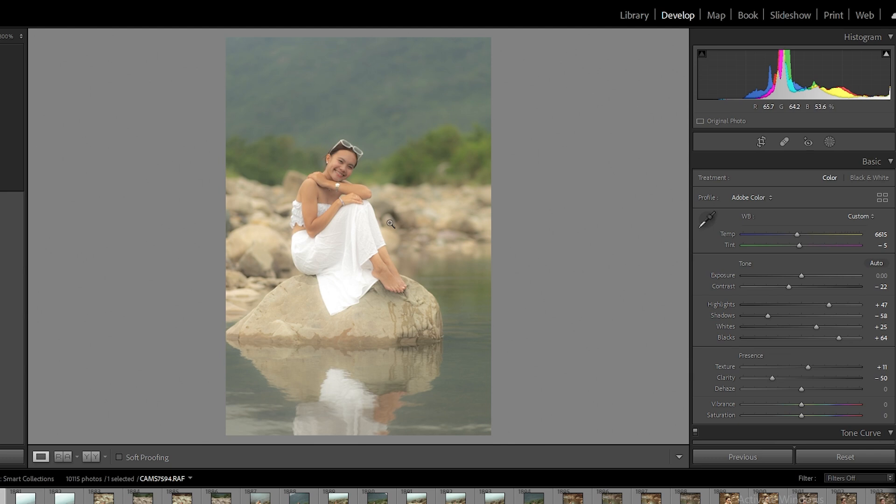
pyautogui.moveTo(801, 389); pyautogui.dragTo(811, 388)
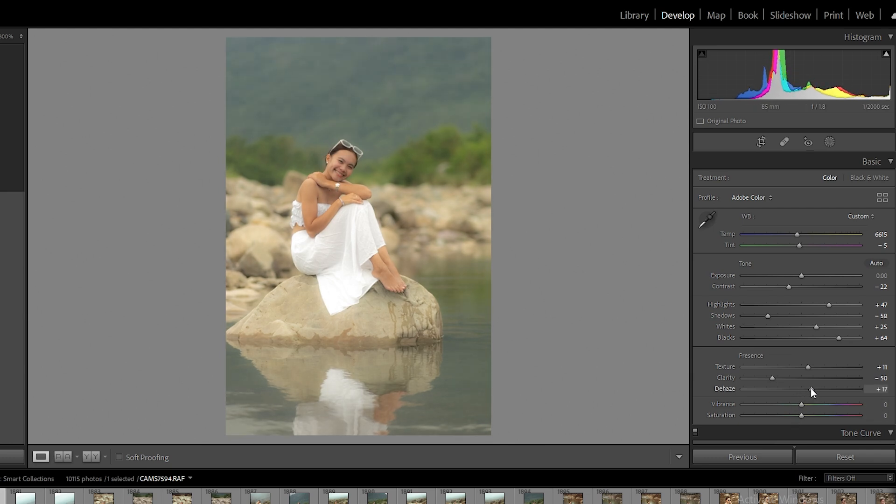
pyautogui.moveTo(811, 388); pyautogui.dragTo(808, 388)
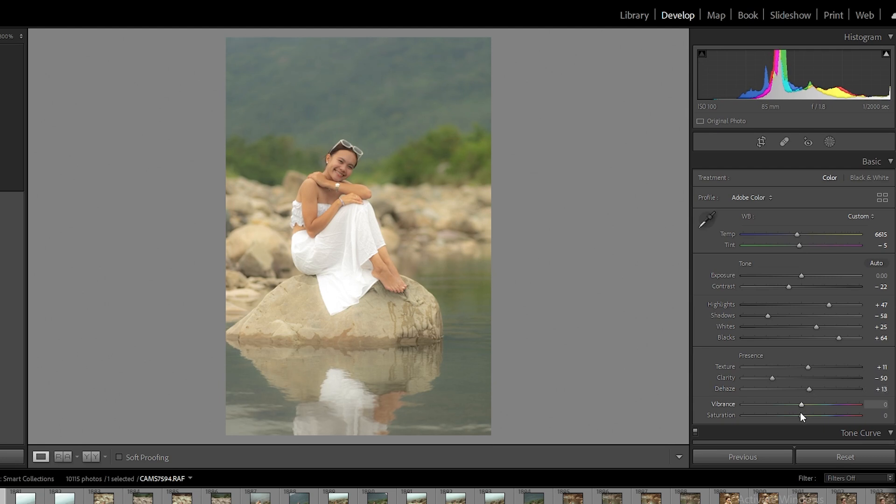
# Step: Increase the vibrance to +31 and the saturation to +5
pyautogui.moveTo(811, 405); pyautogui.dragTo(815, 406)
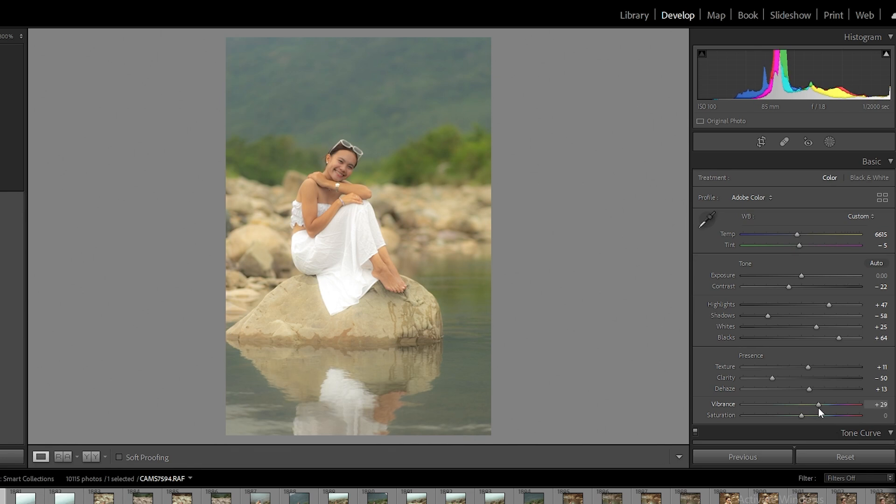
pyautogui.moveTo(818, 409); pyautogui.dragTo(819, 411)
pyautogui.moveTo(802, 415); pyautogui.dragTo(805, 415)
# Step: Shape the tone curve into an S with a lifted black point, shadows at 66/51, raised midtones and highlights at 182/201
pyautogui.scroll(-3, 794, 299)
pyautogui.scroll(-8, 794, 299)
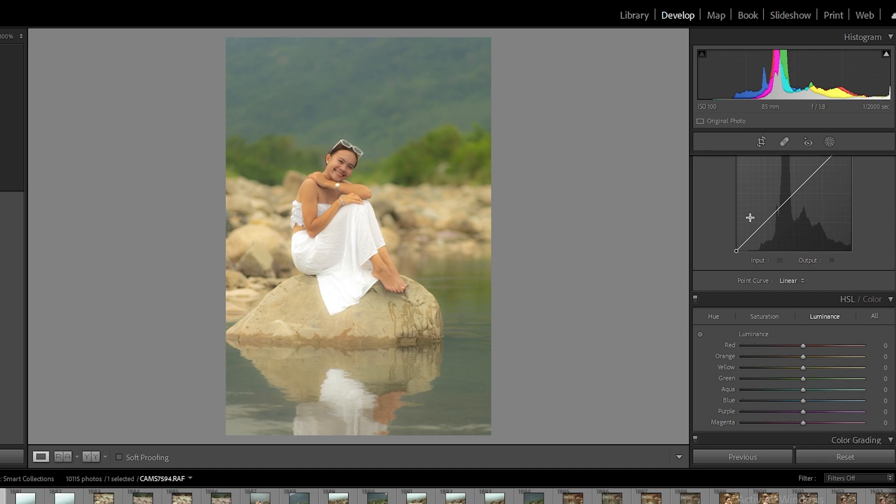
pyautogui.scroll(3, 773, 239)
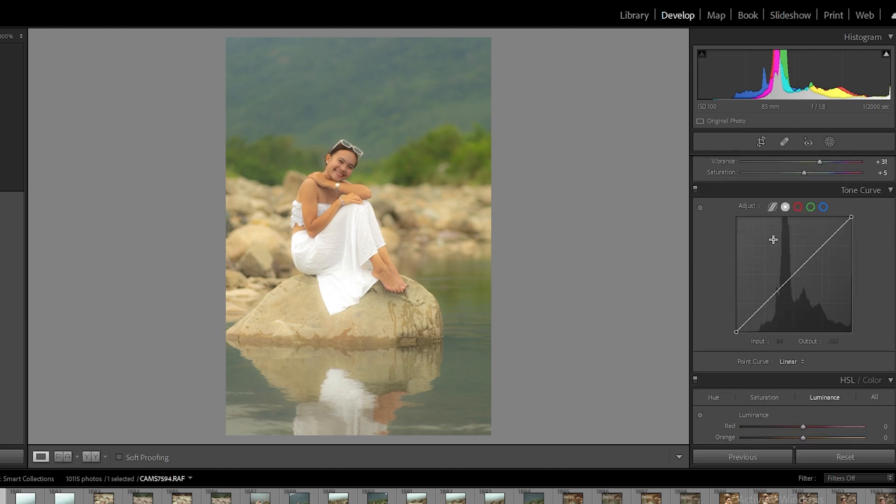
pyautogui.click(764, 303)
pyautogui.click(793, 275)
pyautogui.moveTo(739, 332); pyautogui.dragTo(766, 311)
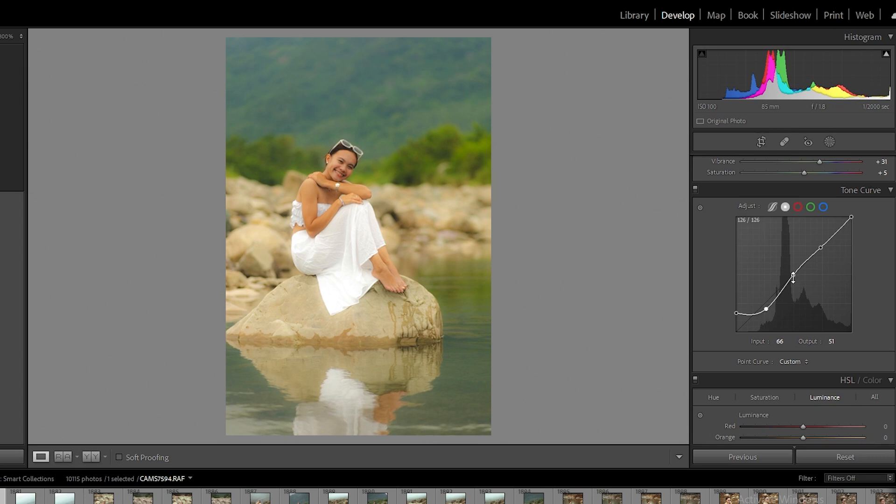
pyautogui.moveTo(793, 276); pyautogui.dragTo(819, 242)
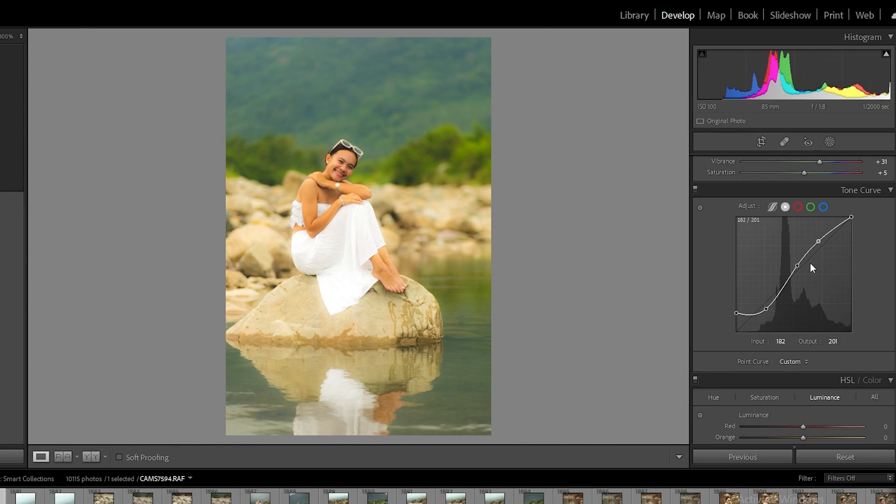
# Step: Compare the portrait with the tone curve applied against its unedited version
pyautogui.press('\\')
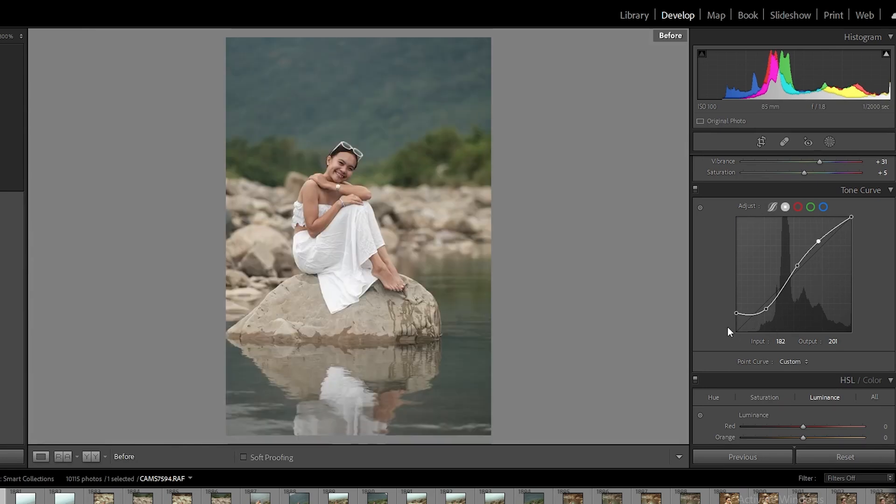
pyautogui.press('\\')
pyautogui.press('\\')
pyautogui.press('\\')
pyautogui.press('\\')
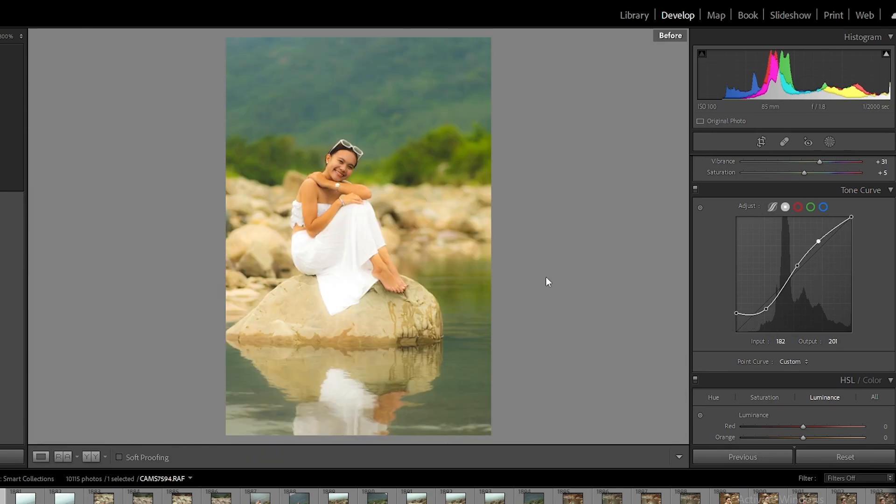
pyautogui.press('\\')
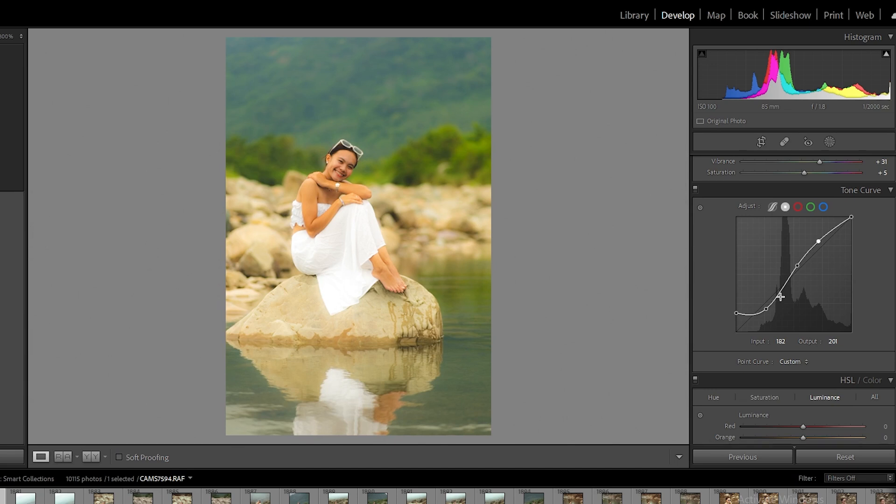
# Step: Check the red, green and blue channel curves and return to the main point curve
pyautogui.click(797, 207)
pyautogui.click(811, 205)
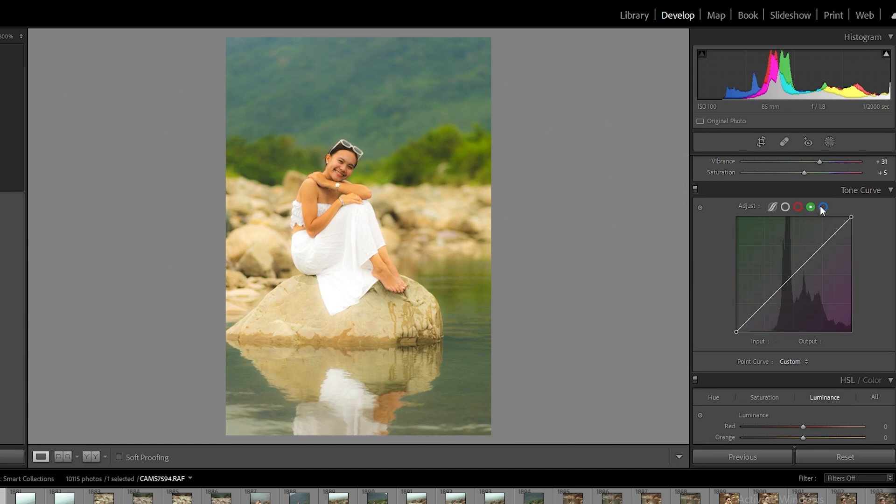
pyautogui.click(822, 207)
pyautogui.click(786, 207)
# Step: Set the red hue to -42 in the HSL adjustments
pyautogui.scroll(-3, 744, 368)
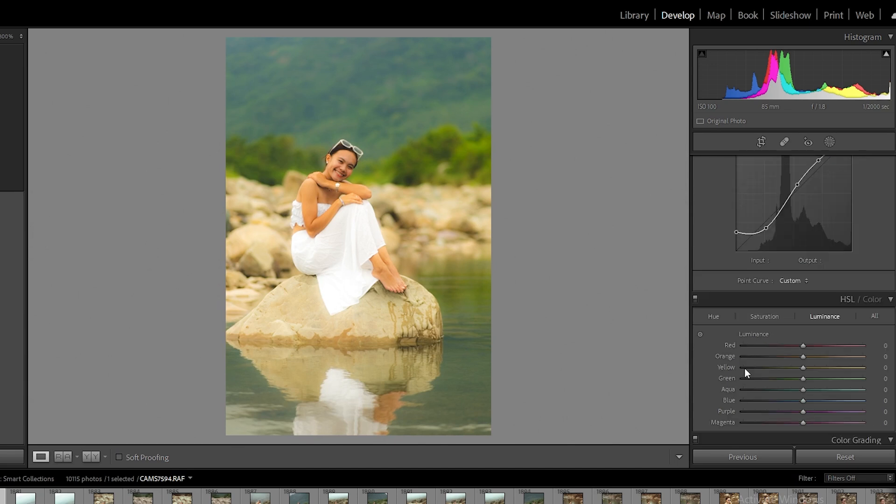
pyautogui.click(717, 321)
pyautogui.scroll(-2, 759, 363)
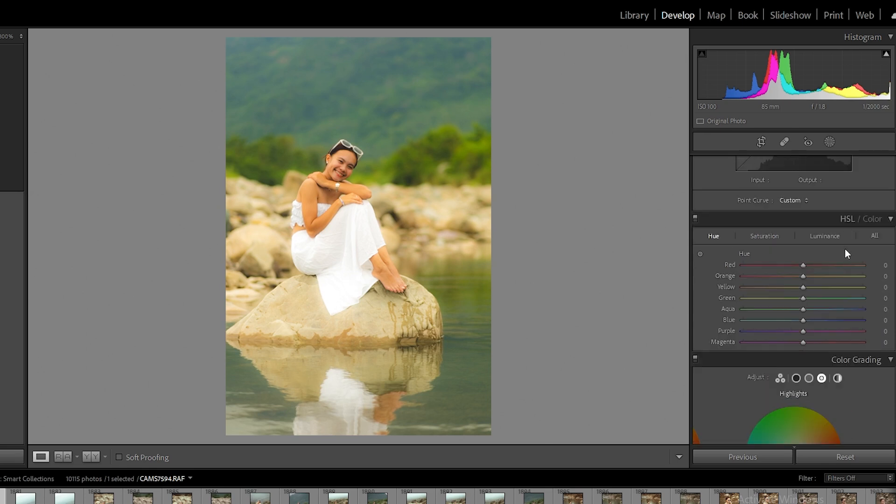
pyautogui.press('-')
pyautogui.press('4')
pyautogui.press('2')
pyautogui.click(883, 266)
pyautogui.write('-42')
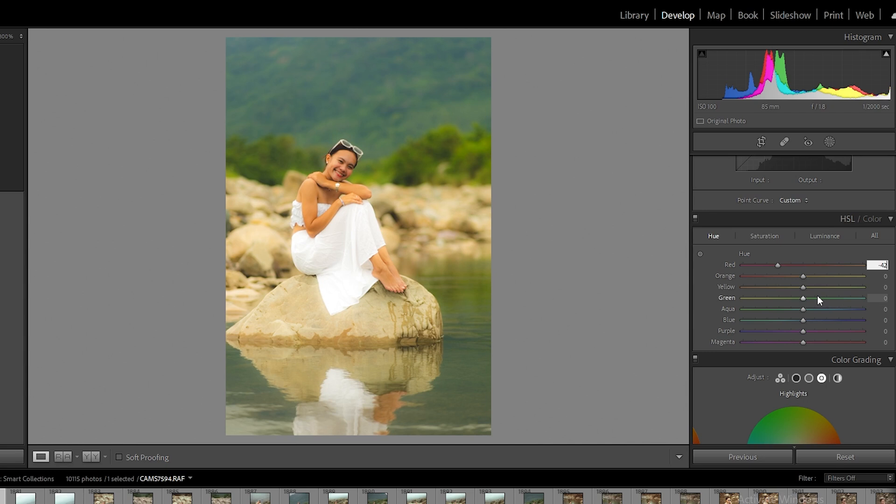
# Step: Shift the HSL hues to orange -5, yellow -32, green -60 and aqua -25, and move the blue hue toward aqua
pyautogui.click(803, 277)
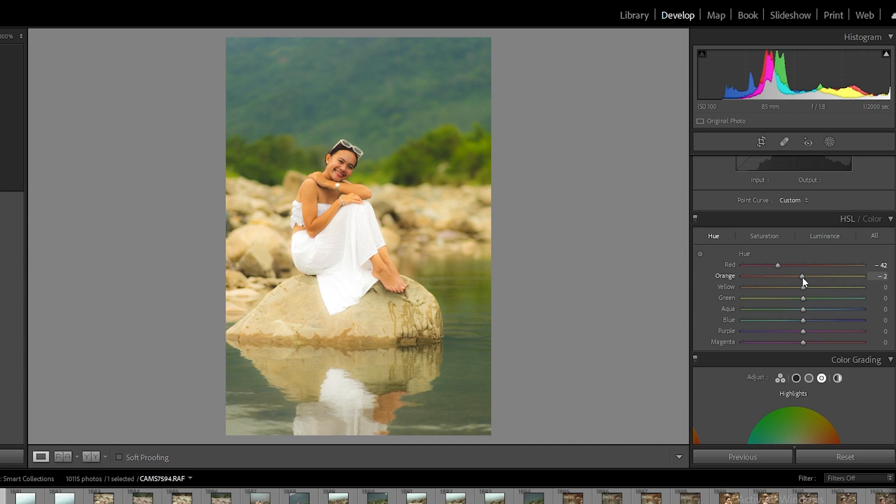
pyautogui.moveTo(801, 277); pyautogui.dragTo(801, 278)
pyautogui.moveTo(799, 288); pyautogui.dragTo(783, 288)
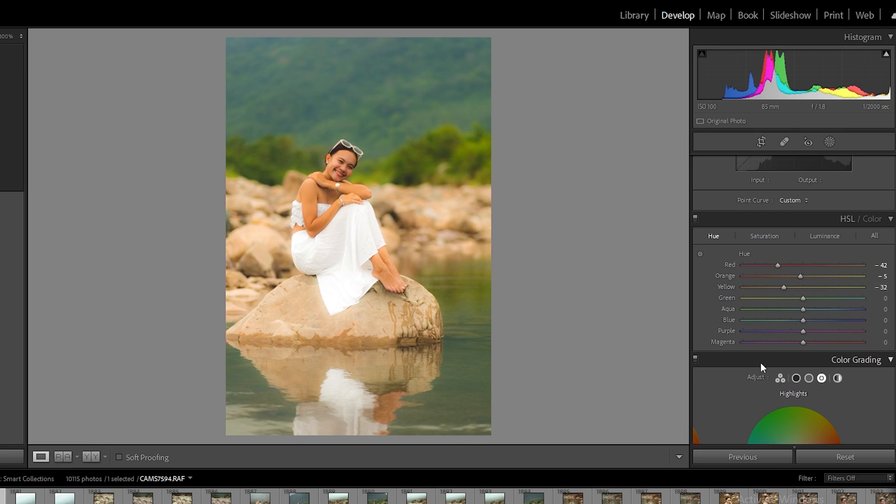
pyautogui.moveTo(803, 298); pyautogui.dragTo(768, 298)
pyautogui.moveTo(782, 306)
pyautogui.mouseDown()
pyautogui.moveTo(796, 309)
pyautogui.moveTo(789, 309)
pyautogui.mouseUp()
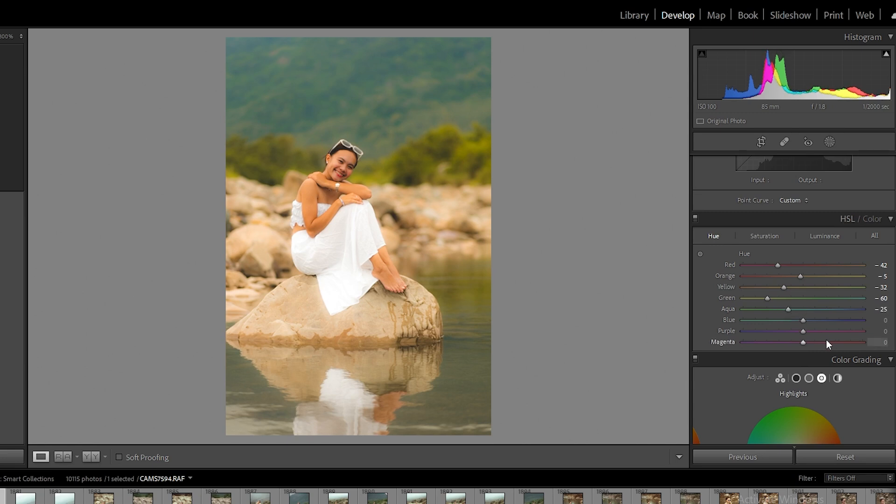
pyautogui.moveTo(799, 323); pyautogui.dragTo(781, 323)
# Step: Adjust the HSL saturation of the warm colours to red +10, orange -31 and yellow -54
pyautogui.click(773, 237)
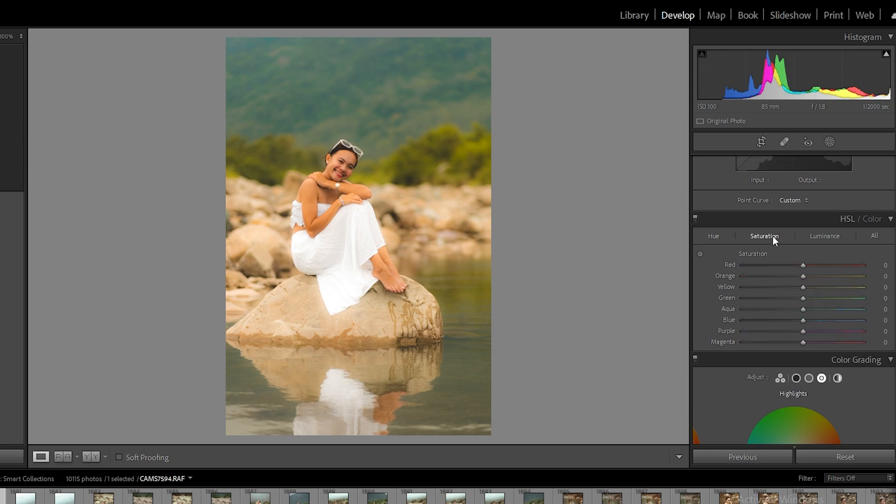
pyautogui.moveTo(805, 265); pyautogui.dragTo(811, 266)
pyautogui.moveTo(788, 276); pyautogui.dragTo(784, 275)
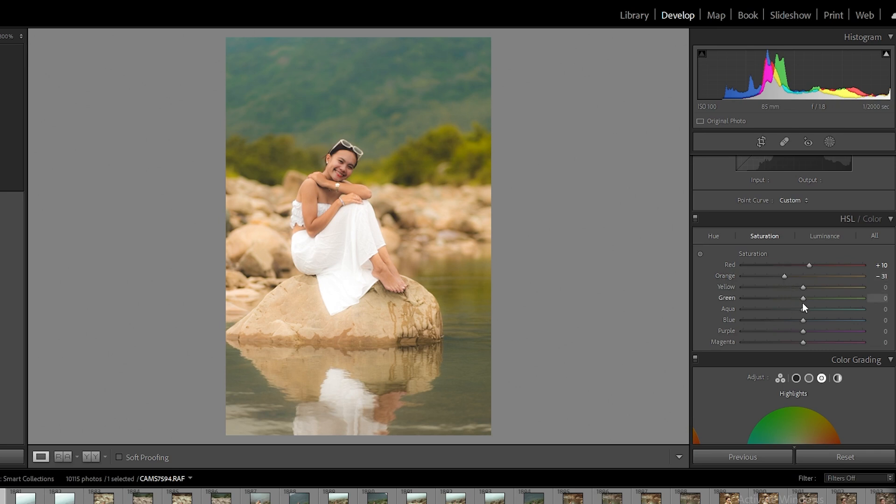
pyautogui.moveTo(797, 288); pyautogui.dragTo(768, 290)
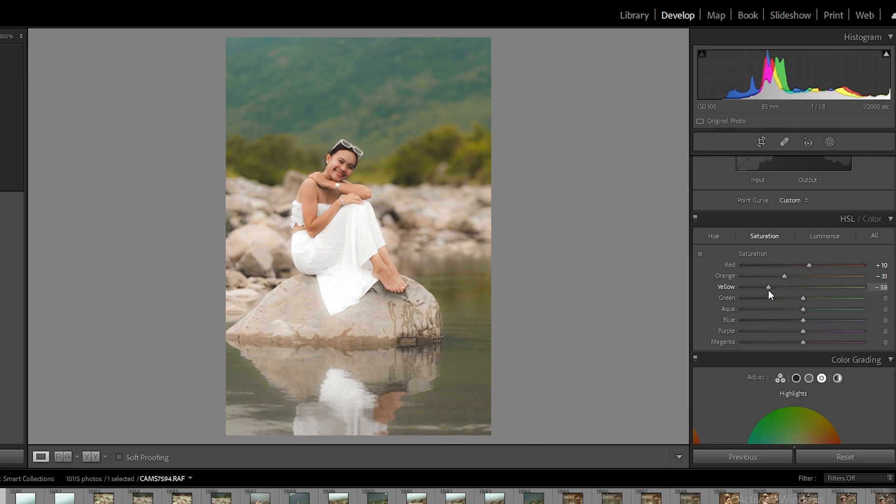
pyautogui.moveTo(769, 289); pyautogui.dragTo(771, 290)
# Step: Mute the cool colours with HSL saturation green -100, aqua -26 and blue -45, and reduce purple as well
pyautogui.moveTo(803, 299); pyautogui.dragTo(694, 302)
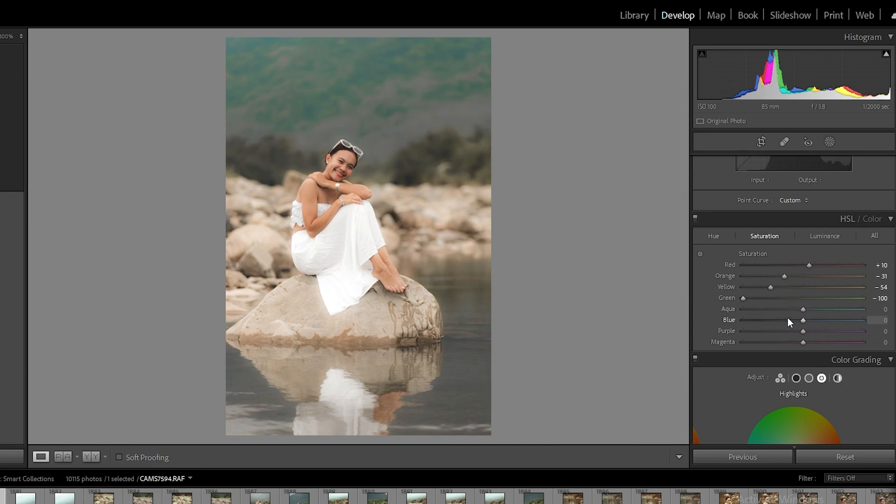
pyautogui.moveTo(799, 315); pyautogui.dragTo(785, 315)
pyautogui.moveTo(799, 324); pyautogui.dragTo(775, 322)
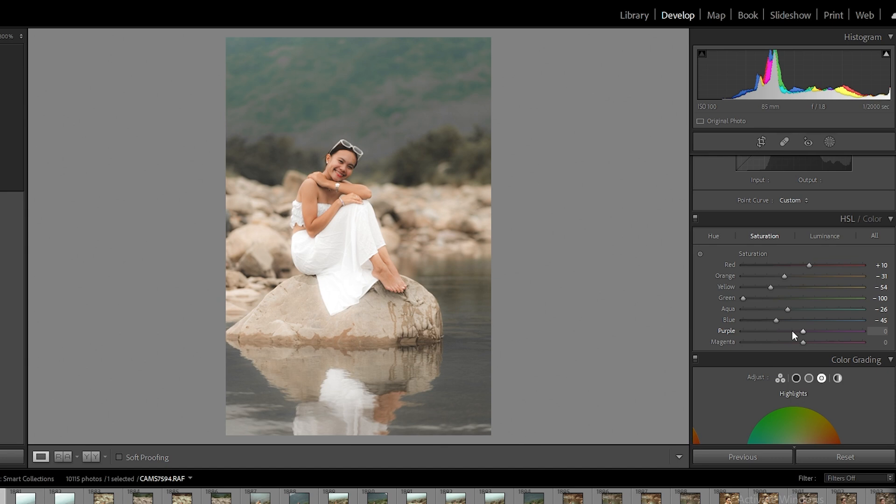
pyautogui.moveTo(791, 330); pyautogui.dragTo(789, 331)
# Step: Brighten the skin and rock tones with HSL luminance red +21, orange +28 and yellow +6
pyautogui.click(815, 237)
pyautogui.moveTo(803, 265); pyautogui.dragTo(816, 266)
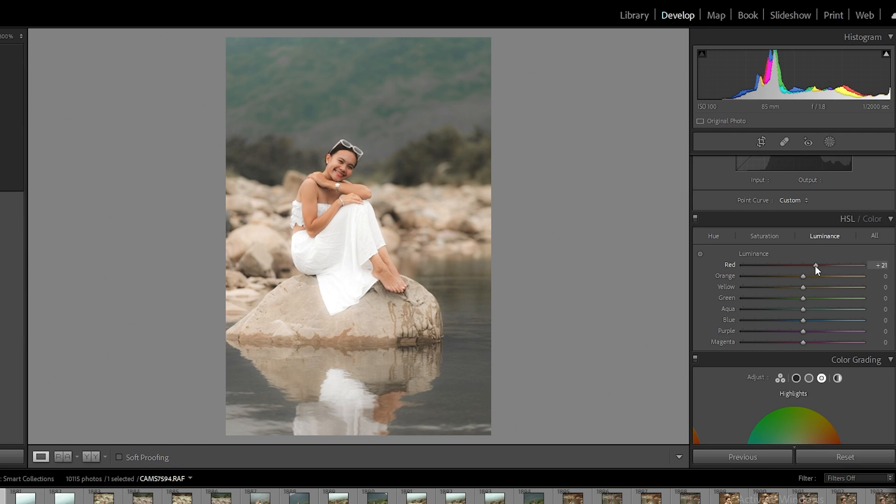
pyautogui.moveTo(804, 276); pyautogui.dragTo(819, 276)
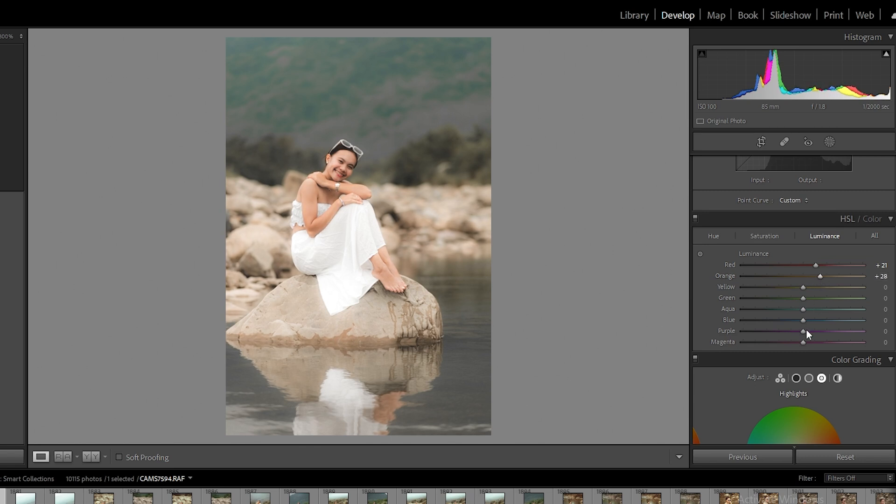
pyautogui.moveTo(804, 289)
pyautogui.mouseDown()
pyautogui.moveTo(814, 289)
pyautogui.moveTo(806, 290)
pyautogui.mouseUp()
pyautogui.moveTo(806, 290); pyautogui.dragTo(808, 289)
# Step: Set the HSL luminance of the cool colours to green +100, aqua +90 and blue -17
pyautogui.moveTo(803, 298); pyautogui.dragTo(857, 309)
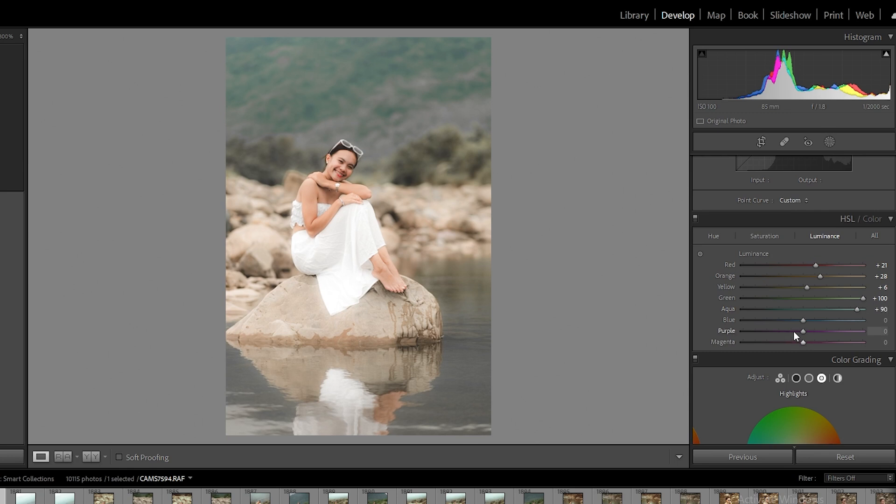
pyautogui.moveTo(797, 320); pyautogui.dragTo(782, 320)
pyautogui.moveTo(790, 317); pyautogui.dragTo(793, 316)
# Step: Tint the shadows warm in Color Grading with hue 21 and saturation 20
pyautogui.scroll(-8, 795, 319)
pyautogui.scroll(4, 892, 268)
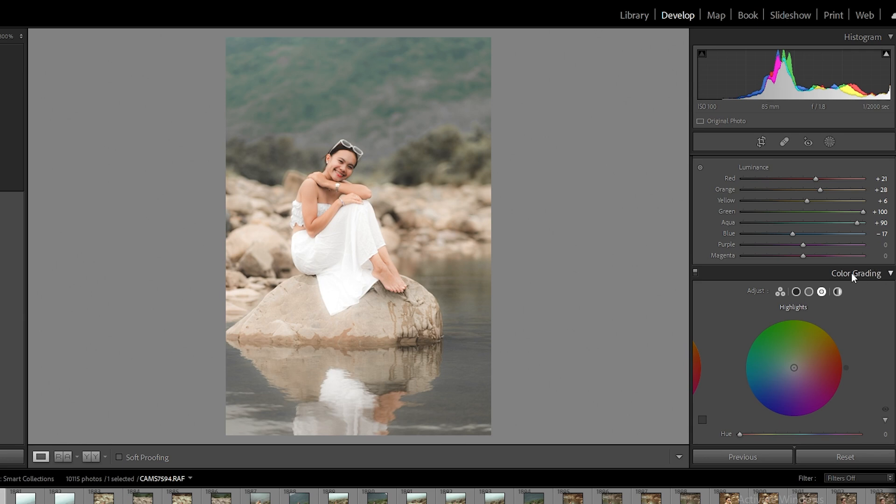
pyautogui.click(796, 292)
pyautogui.scroll(-2, 796, 355)
pyautogui.scroll(-2, 797, 370)
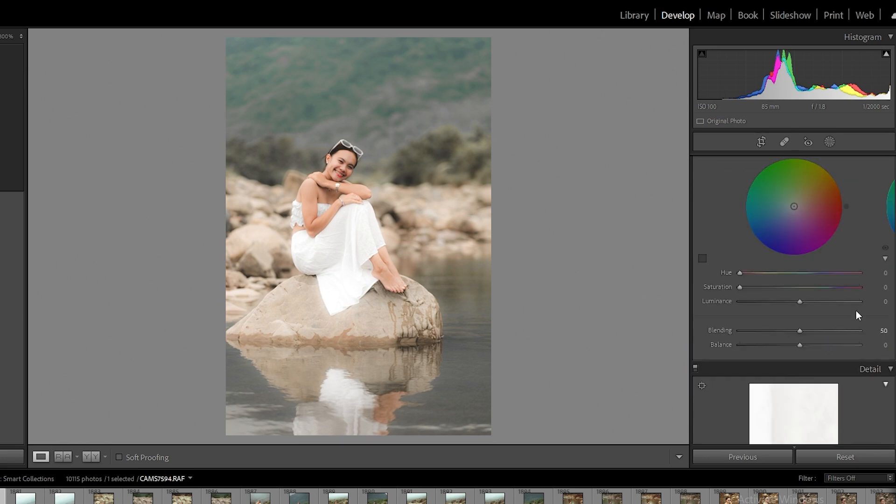
pyautogui.click(885, 260)
pyautogui.click(881, 257)
pyautogui.click(884, 272)
pyautogui.write('21')
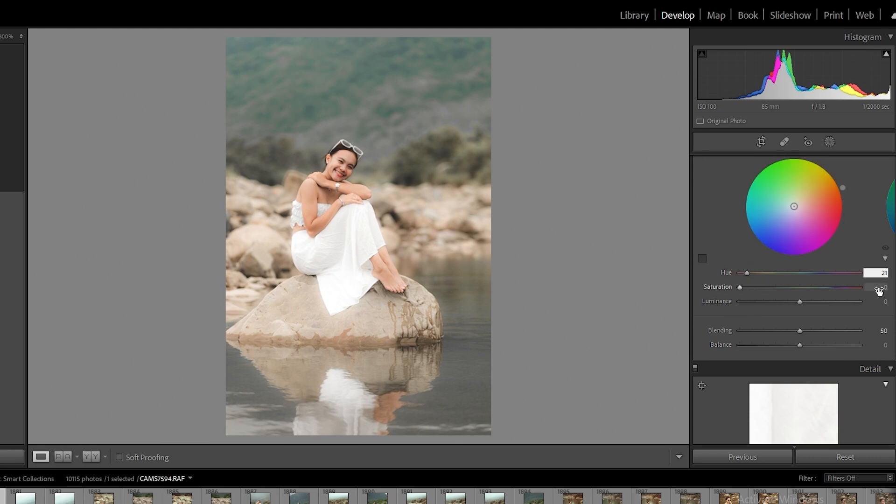
pyautogui.moveTo(745, 287); pyautogui.dragTo(764, 287)
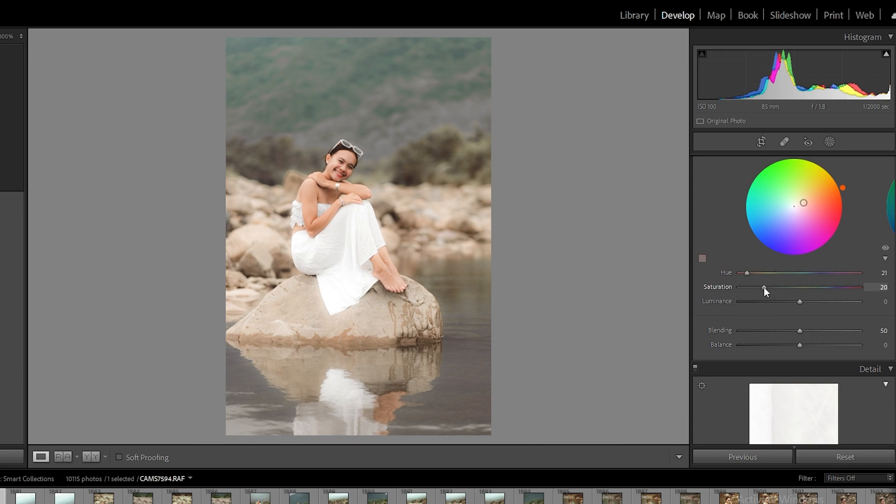
# Step: Tint the highlights teal in Color Grading with hue 183 and saturation 20
pyautogui.scroll(5, 835, 212)
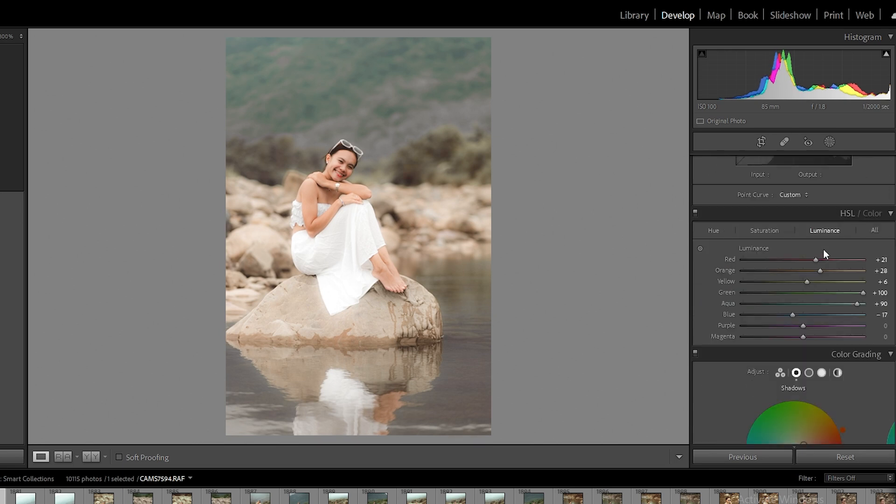
pyautogui.click(822, 372)
pyautogui.scroll(-5, 816, 377)
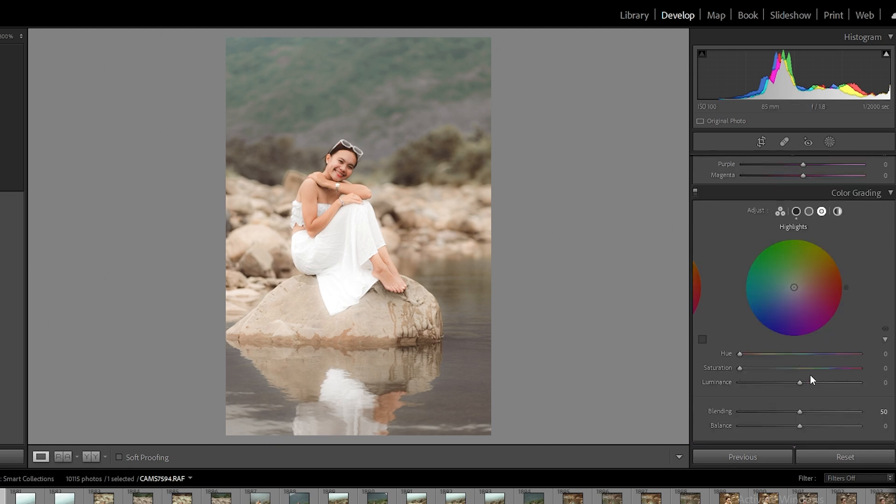
pyautogui.click(879, 354)
pyautogui.write('183')
pyautogui.press('Return')
pyautogui.moveTo(743, 367); pyautogui.dragTo(764, 369)
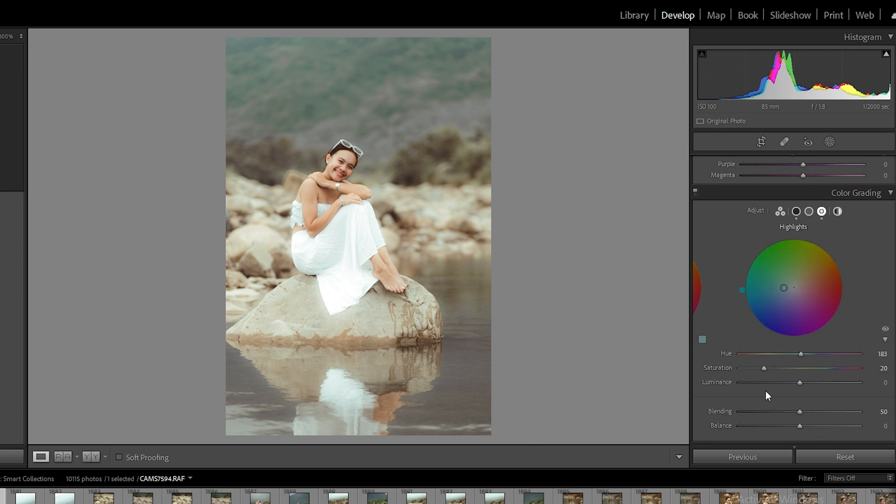
# Step: Sharpen the portrait with amount 61 and masking 51, checking the effect close up on the face
pyautogui.scroll(-2, 746, 349)
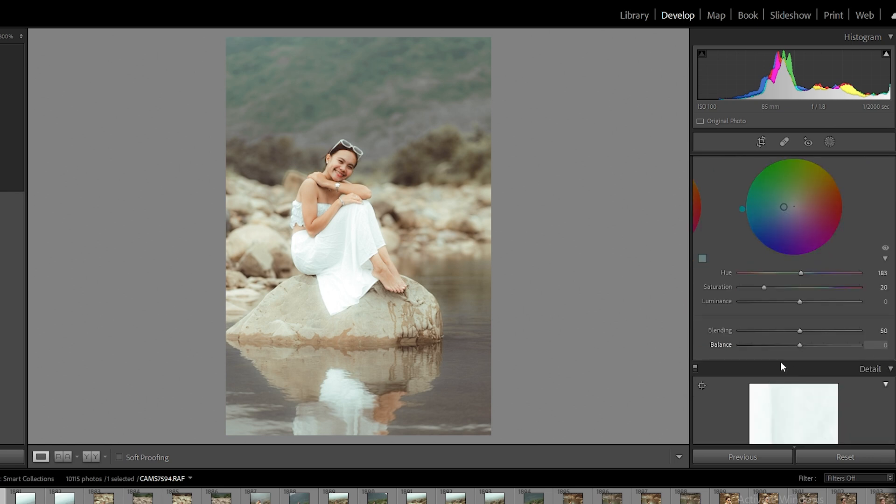
pyautogui.scroll(-4, 780, 362)
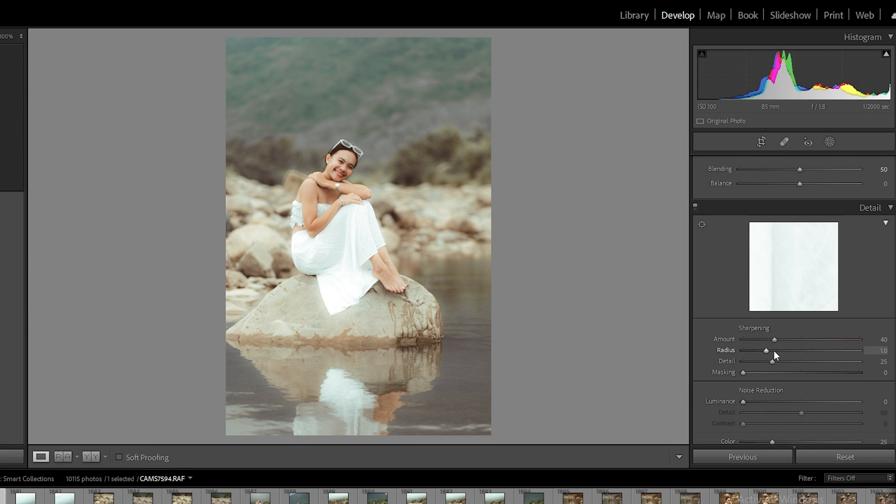
pyautogui.moveTo(777, 339); pyautogui.dragTo(793, 343)
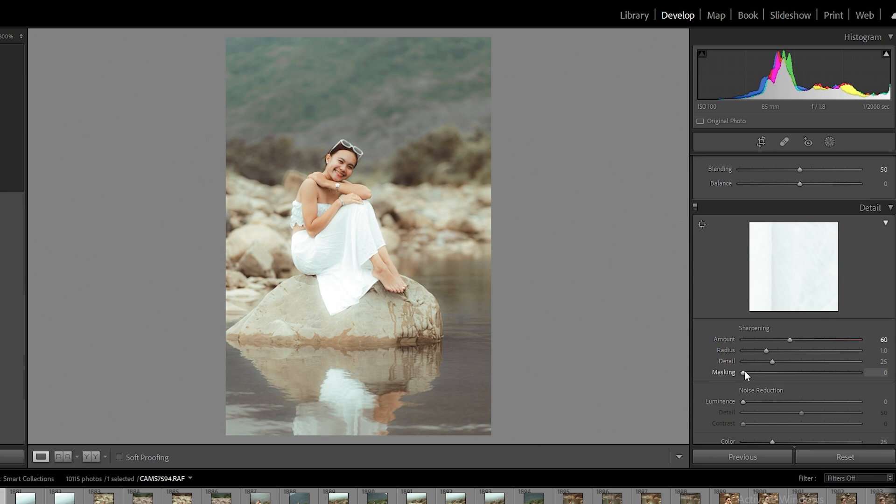
pyautogui.moveTo(745, 371); pyautogui.dragTo(811, 374)
pyautogui.click(349, 170)
pyautogui.click(348, 171)
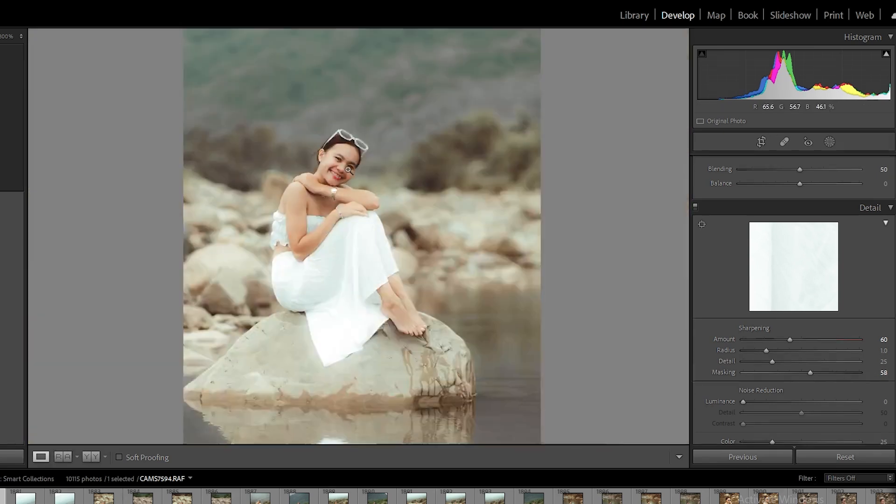
pyautogui.click(347, 152)
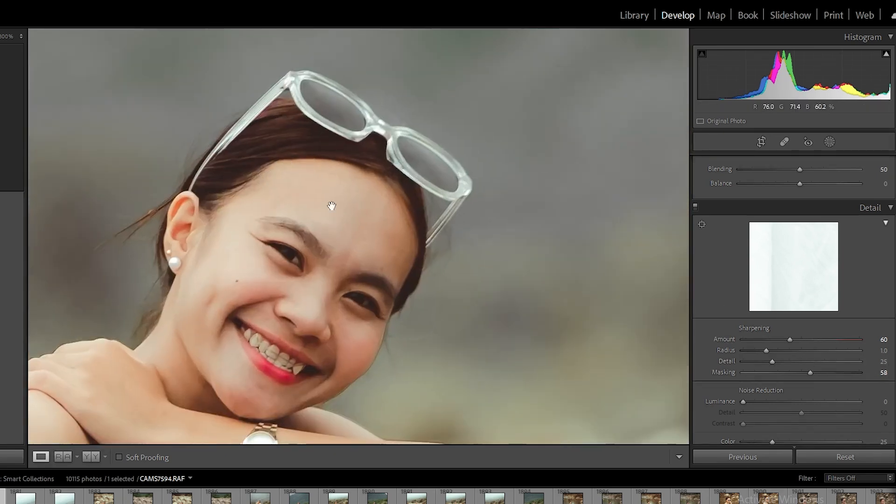
pyautogui.moveTo(806, 373)
pyautogui.mouseDown()
pyautogui.moveTo(789, 373)
pyautogui.moveTo(803, 372)
pyautogui.mouseUp()
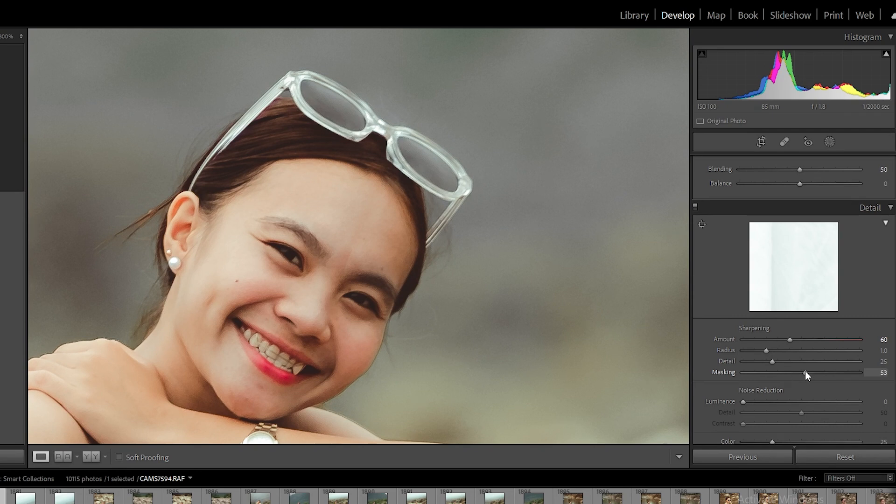
pyautogui.moveTo(778, 340)
pyautogui.mouseDown()
pyautogui.moveTo(766, 340)
pyautogui.moveTo(791, 338)
pyautogui.mouseUp()
pyautogui.press('z')
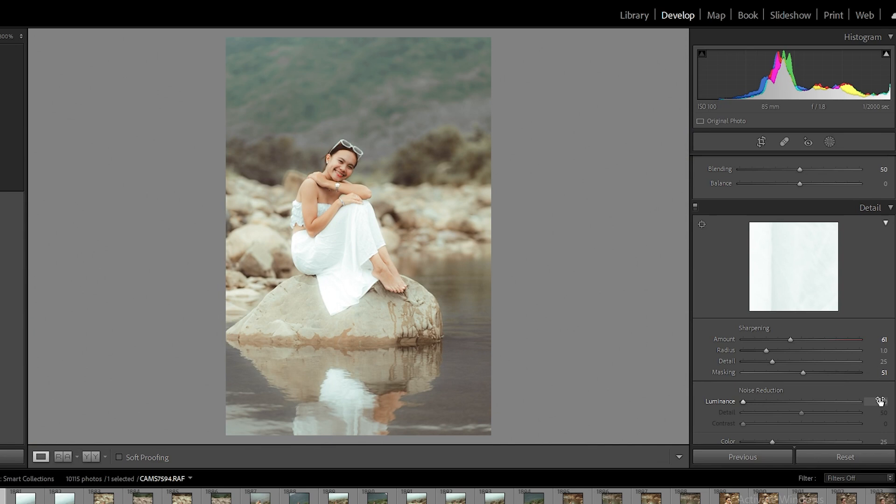
# Step: Set the luminance noise reduction to 10 and check the result close up
pyautogui.moveTo(746, 402); pyautogui.dragTo(755, 404)
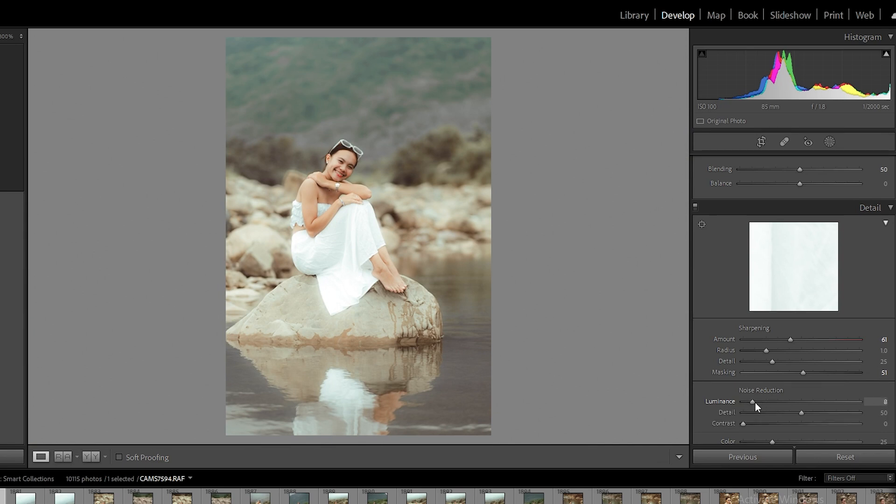
pyautogui.click(330, 145)
pyautogui.click(381, 255)
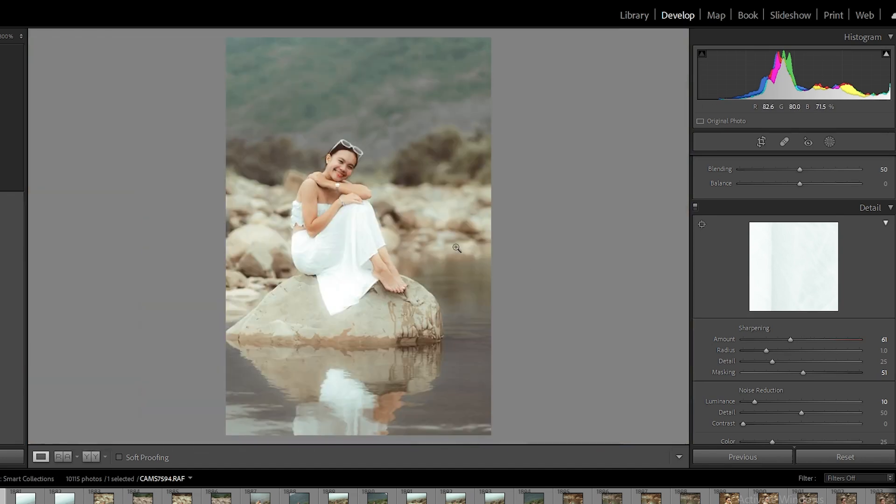
# Step: Review the lens correction settings and inspect the woman's face close up
pyautogui.scroll(-3, 775, 334)
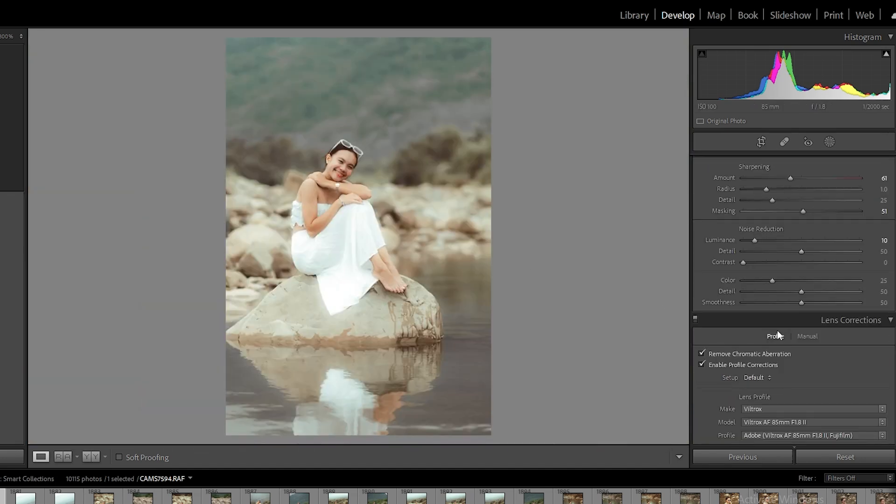
pyautogui.scroll(-2, 687, 358)
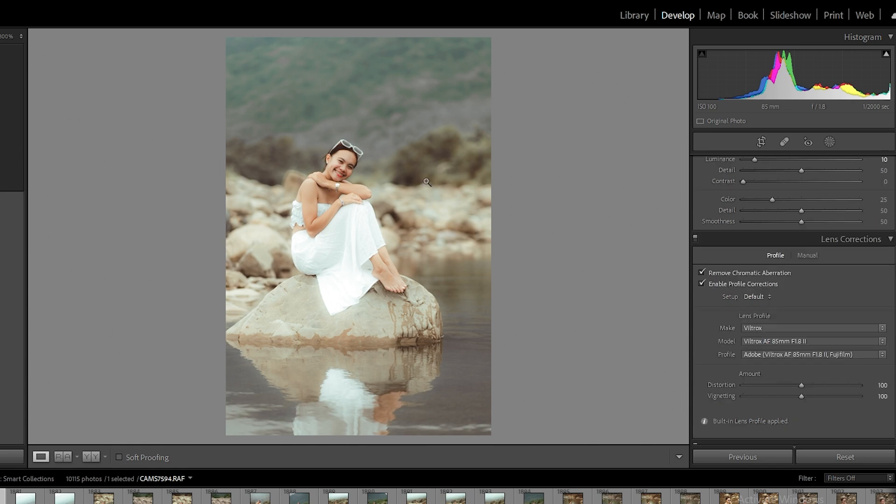
pyautogui.click(358, 173)
pyautogui.click(310, 176)
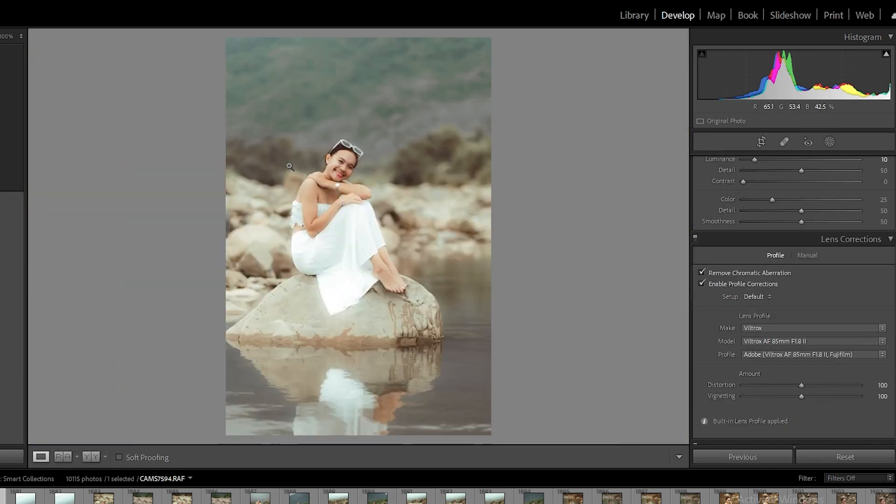
pyautogui.scroll(-2, 865, 354)
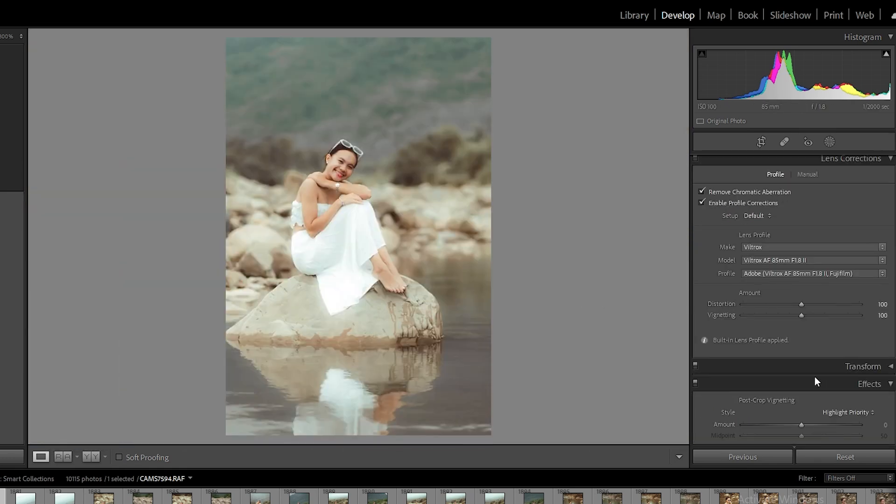
# Step: Add grain with amount 26 and size 8 in Effects, checking the texture close up on the background
pyautogui.scroll(-2, 817, 376)
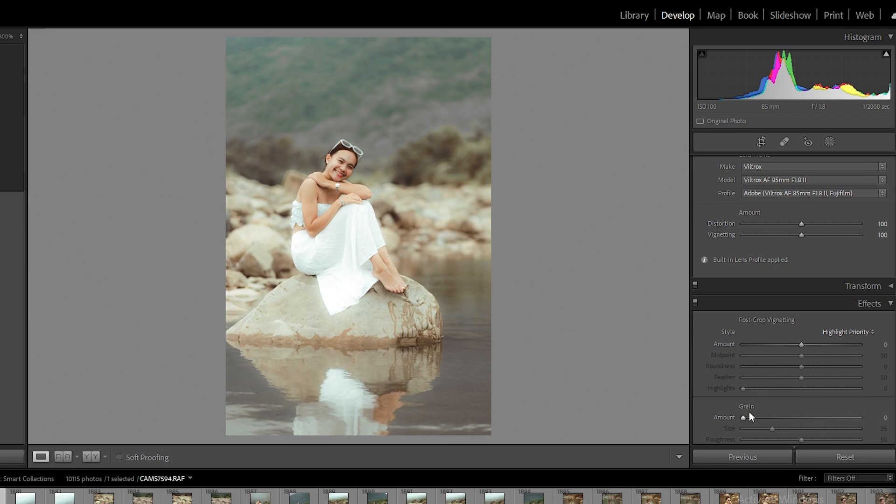
pyautogui.moveTo(754, 418); pyautogui.dragTo(767, 417)
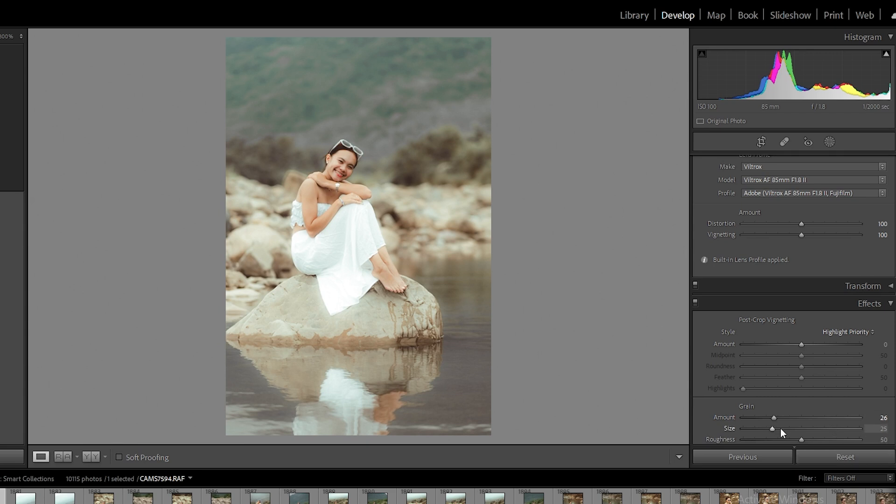
pyautogui.moveTo(779, 429); pyautogui.dragTo(811, 420)
pyautogui.click(400, 164)
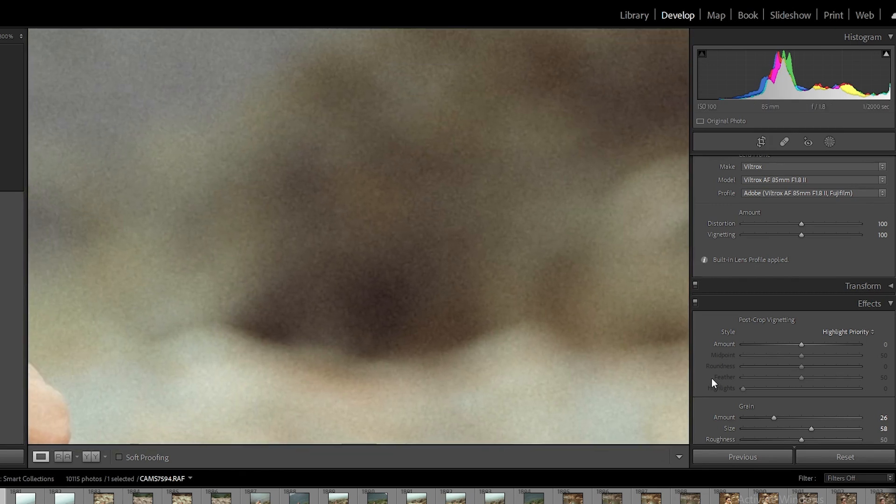
pyautogui.moveTo(806, 426); pyautogui.dragTo(752, 430)
pyautogui.click(513, 200)
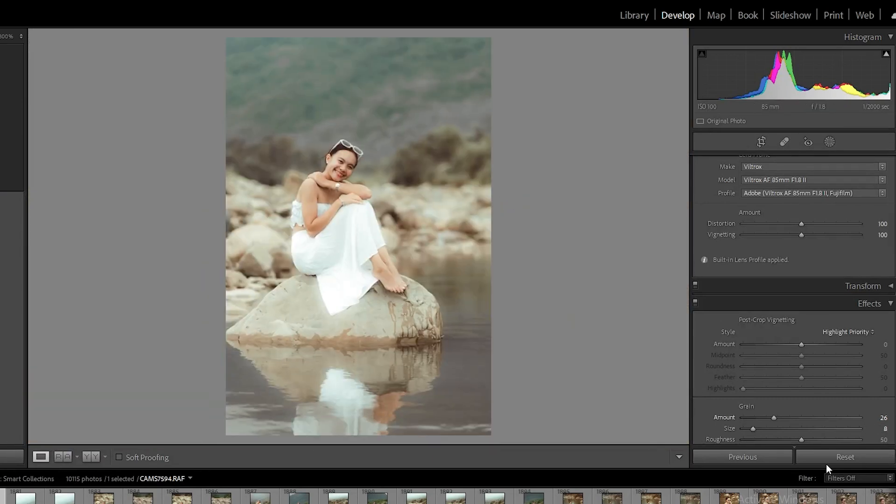
# Step: In Calibration, set the primary saturations to red +6, green -8 and blue +24, and check the portrait close up
pyautogui.scroll(-5, 805, 385)
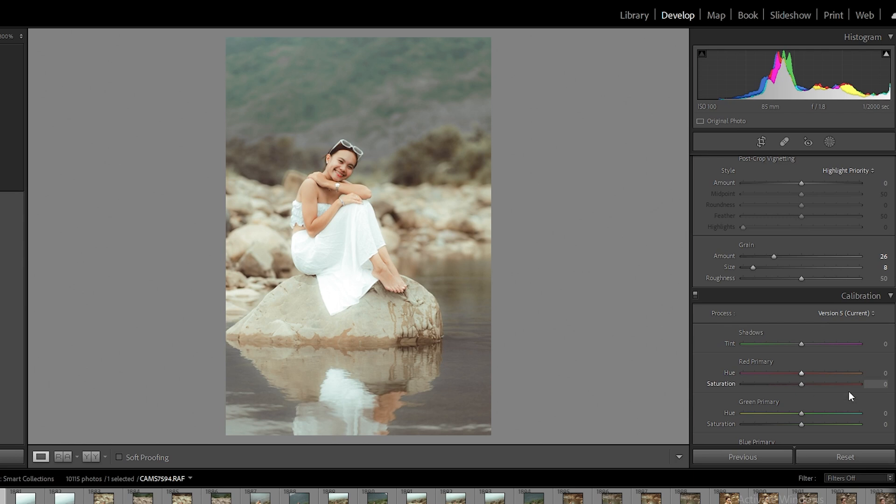
pyautogui.moveTo(801, 385); pyautogui.dragTo(804, 384)
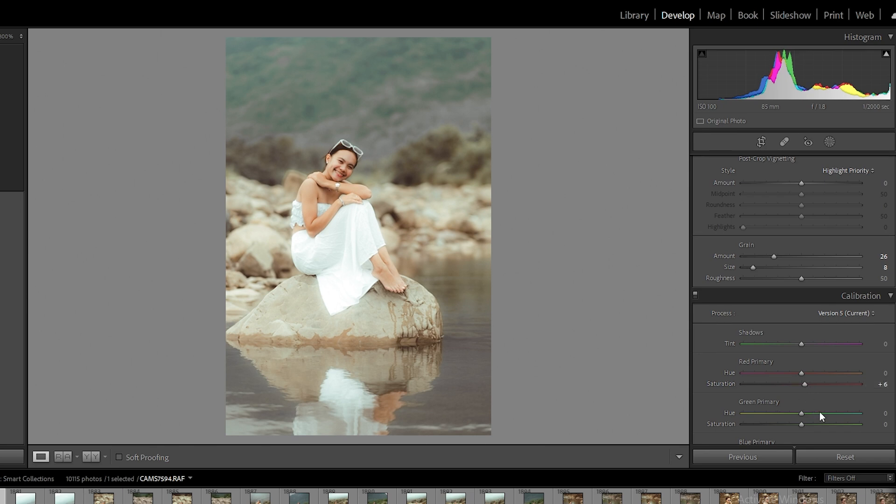
pyautogui.moveTo(801, 424); pyautogui.dragTo(797, 423)
pyautogui.scroll(-1, 858, 387)
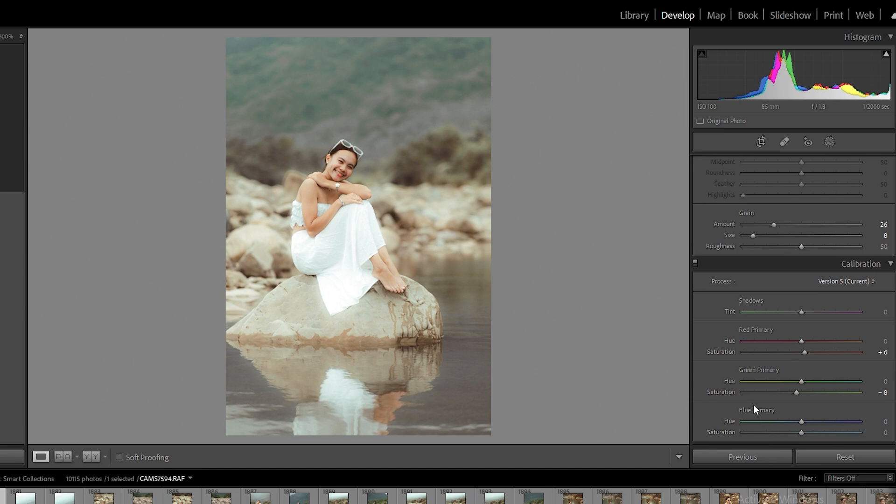
pyautogui.moveTo(811, 434); pyautogui.dragTo(819, 433)
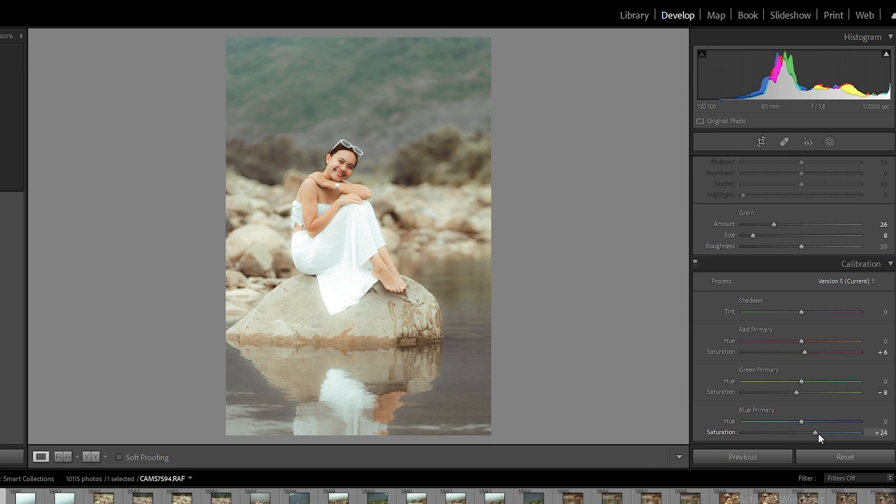
pyautogui.click(333, 115)
pyautogui.click(331, 205)
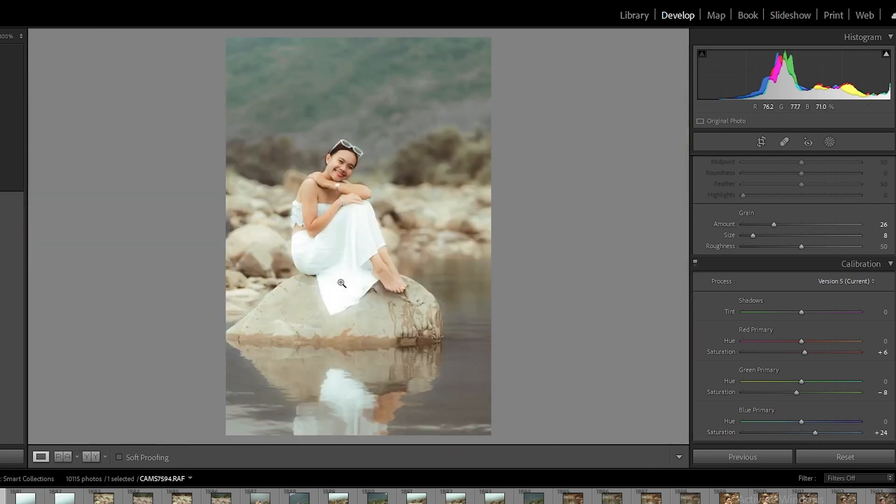
pyautogui.click(338, 215)
pyautogui.click(337, 216)
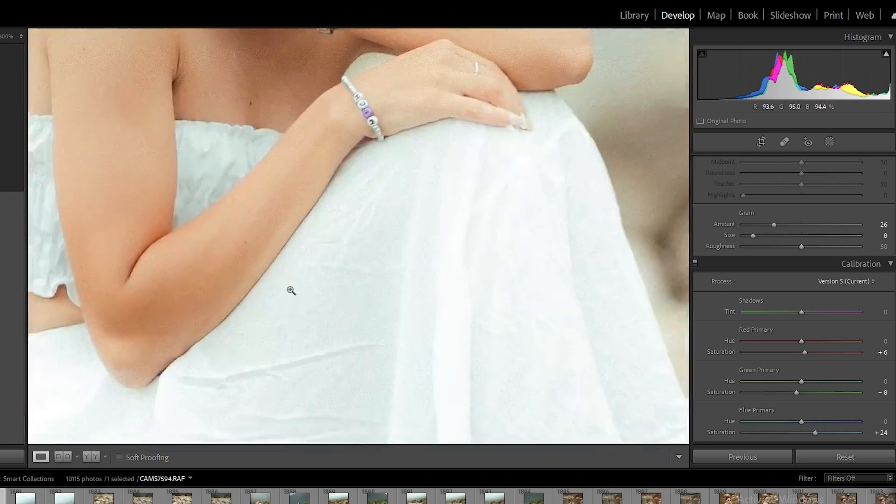
# Step: Look at the masks on the neighbouring edited photo CAMS7595.RAF, and return to CAMS7594.RAF
pyautogui.press('Right')
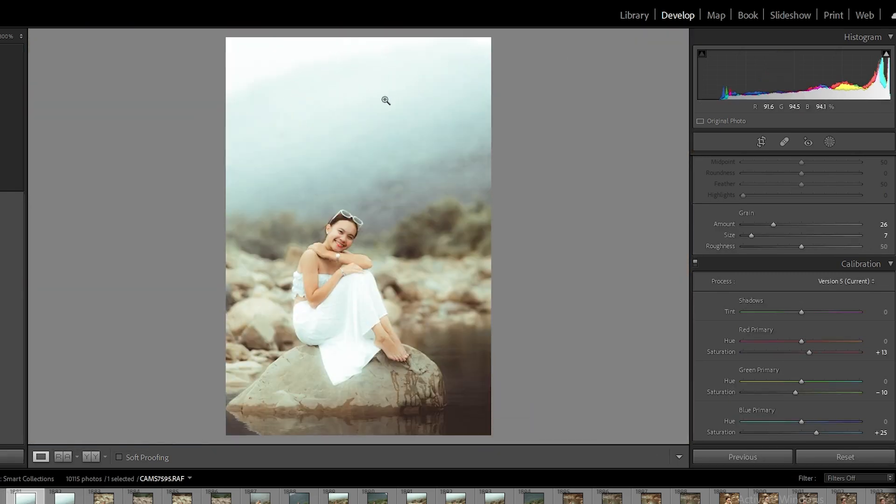
pyautogui.click(830, 142)
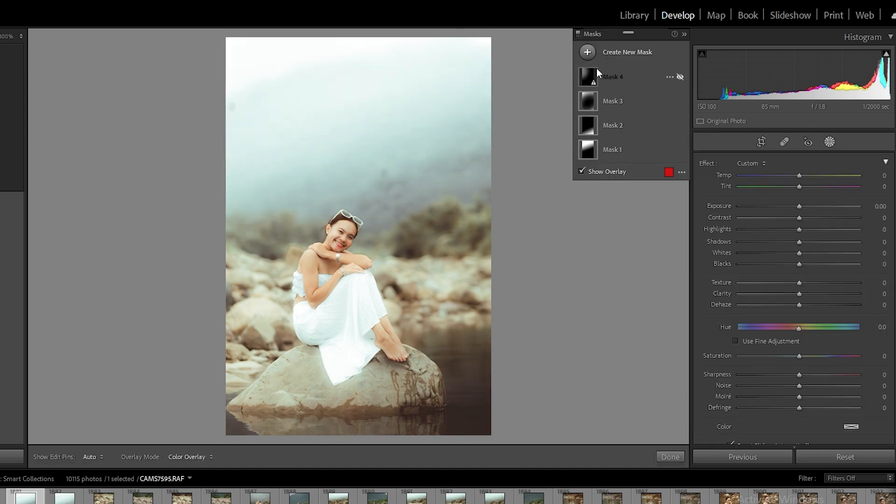
pyautogui.click(2, 500)
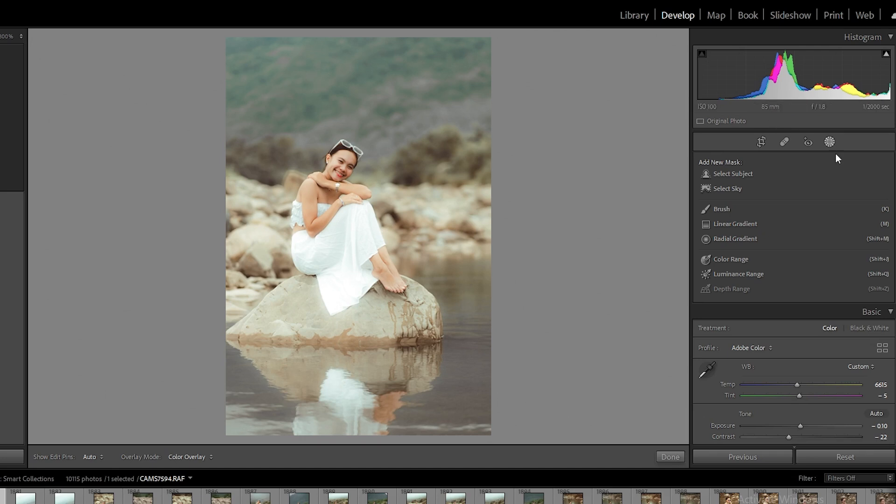
pyautogui.click(830, 142)
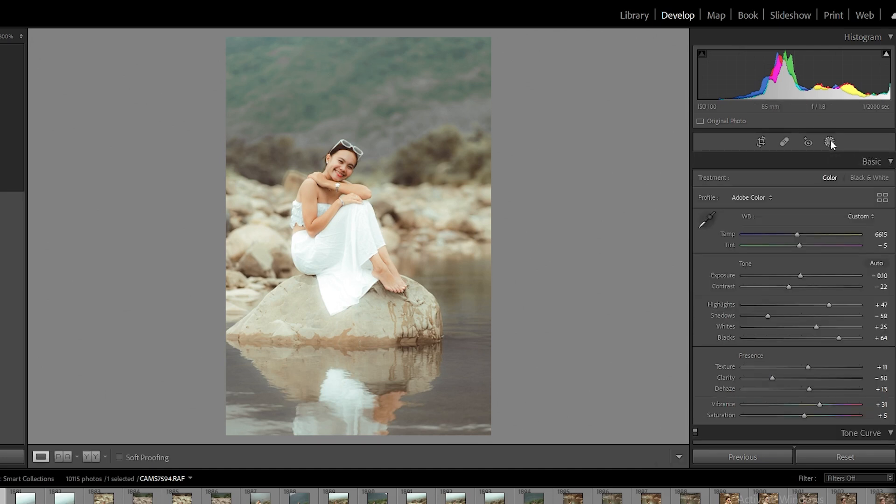
pyautogui.hotkey('shift', 'w')
pyautogui.click(724, 239)
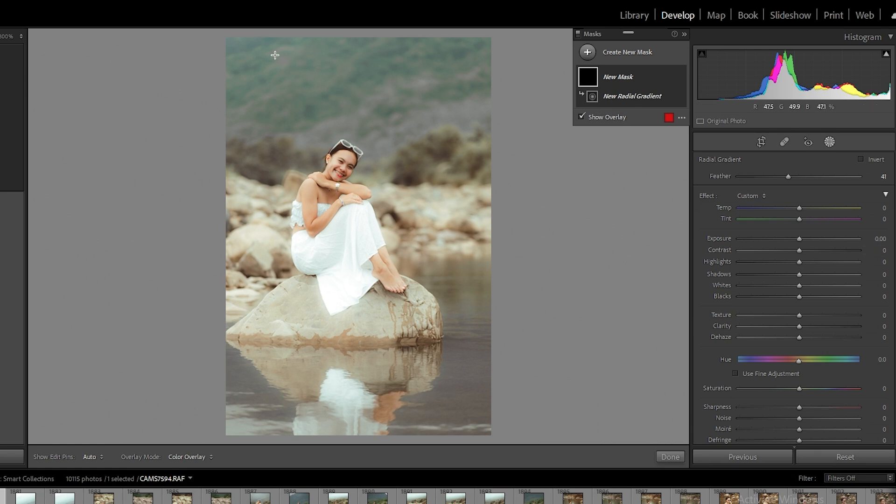
pyautogui.click(828, 143)
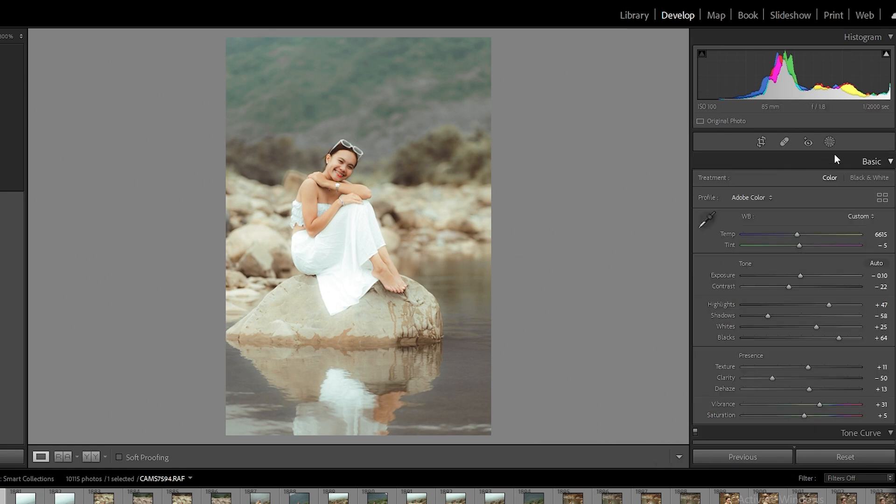
# Step: Create a wide radial gradient mask centred on the hillside at the photo's upper edge, reaching down to the woman's chest
pyautogui.click(830, 141)
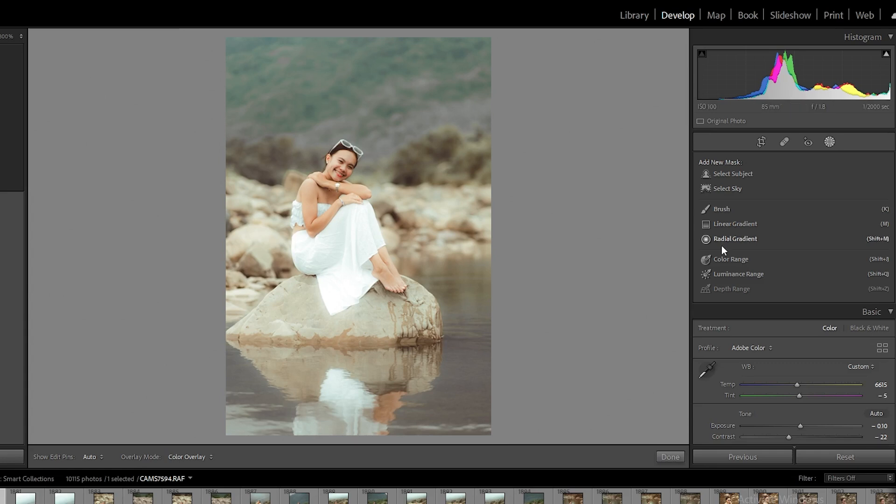
pyautogui.click(706, 236)
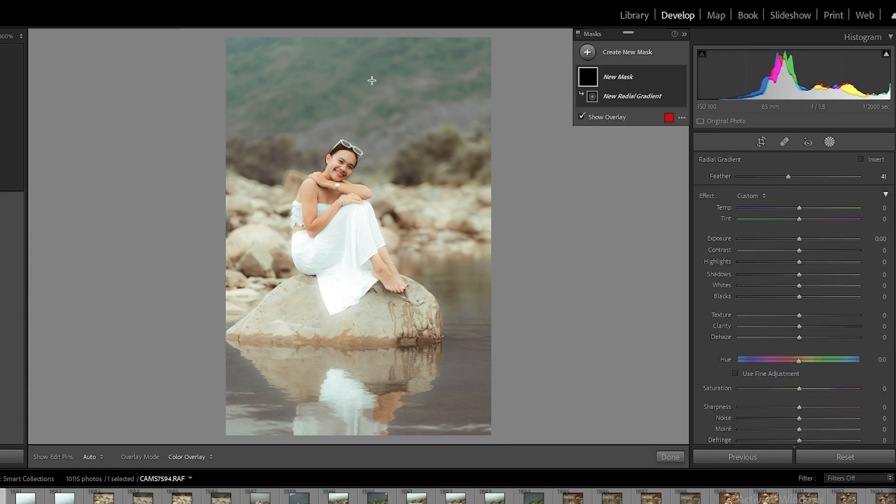
pyautogui.moveTo(277, 46)
pyautogui.mouseDown()
pyautogui.moveTo(453, 159)
pyautogui.moveTo(552, 182)
pyautogui.mouseUp()
pyautogui.moveTo(294, 84); pyautogui.dragTo(347, 116)
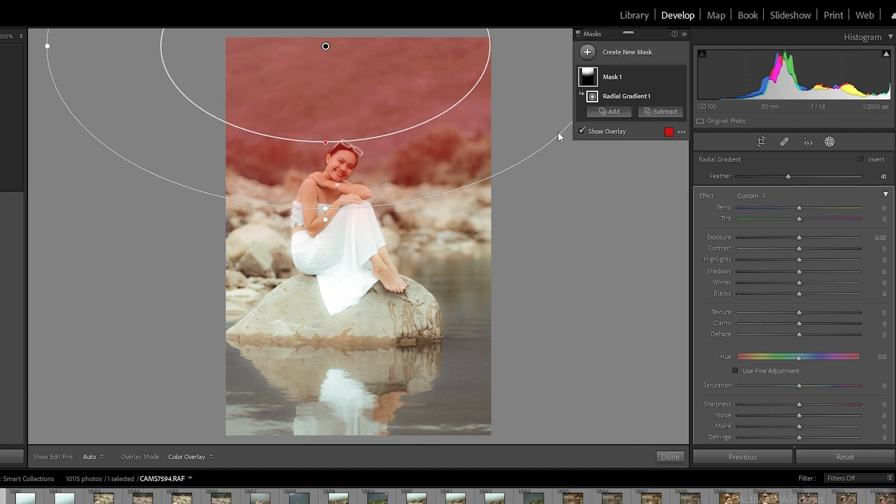
# Step: Intersect the radial mask with Select Subject and turn off the subject's inversion to exclude the woman
pyautogui.moveTo(643, 76)
pyautogui.click(669, 78)
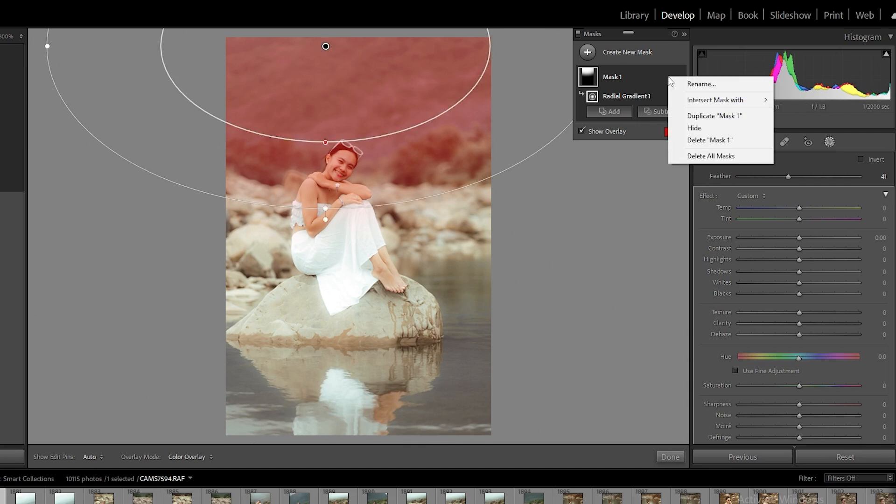
pyautogui.moveTo(712, 101)
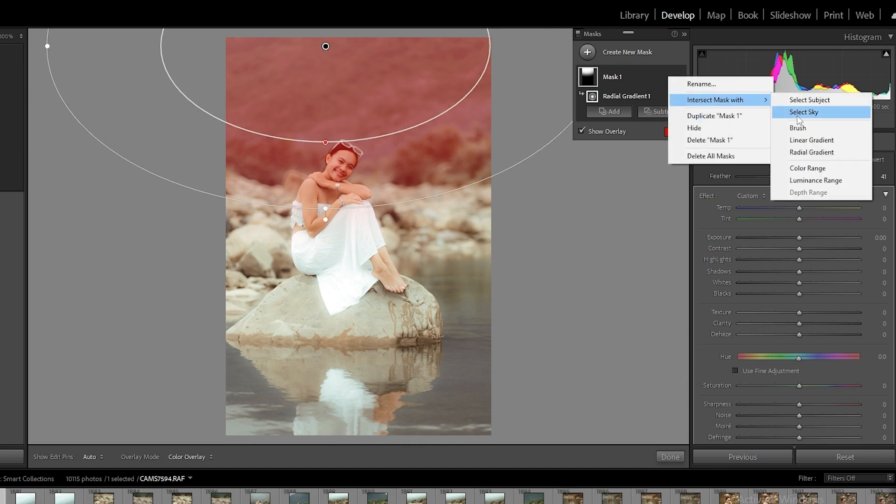
pyautogui.click(805, 101)
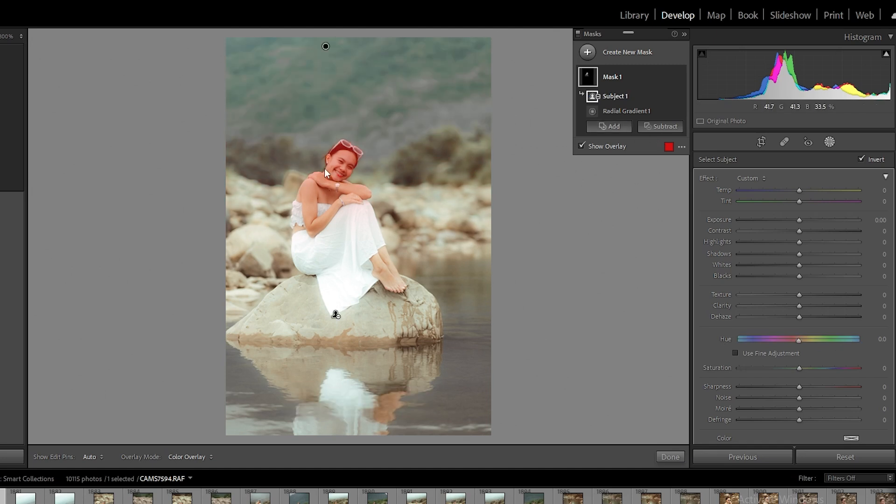
pyautogui.click(861, 159)
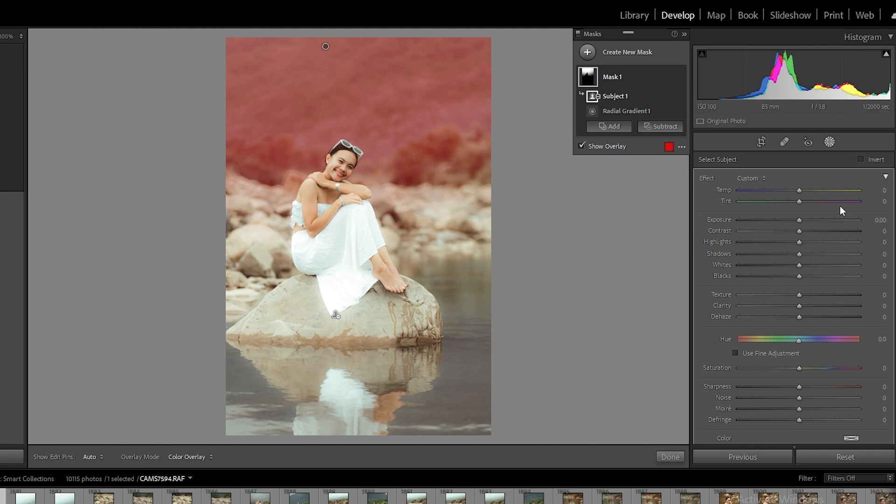
# Step: Brighten and haze the masked background with exposure 0.50, dehaze -42 and temperature 13
pyautogui.click(800, 190)
pyautogui.moveTo(805, 223); pyautogui.dragTo(808, 218)
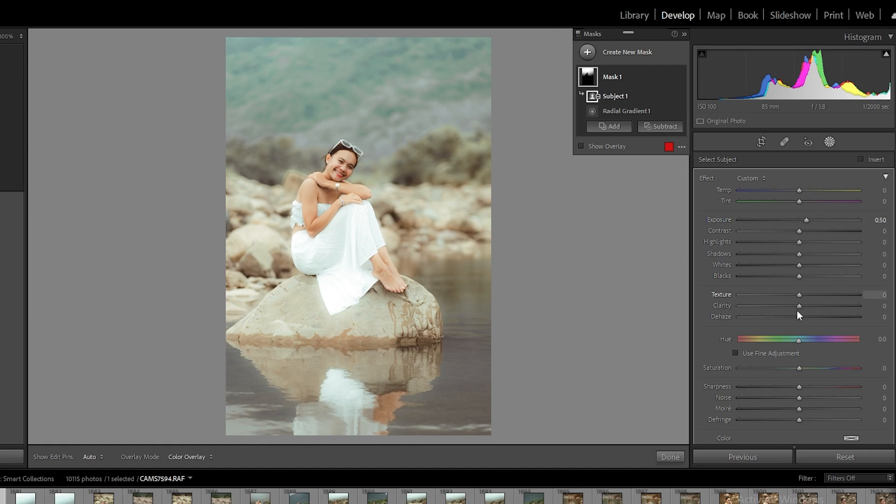
pyautogui.moveTo(781, 318); pyautogui.dragTo(775, 314)
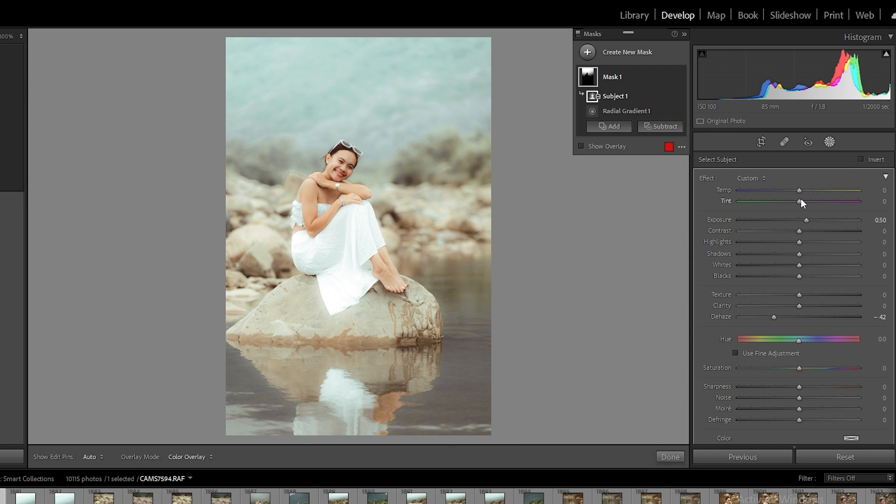
pyautogui.moveTo(802, 188); pyautogui.dragTo(810, 191)
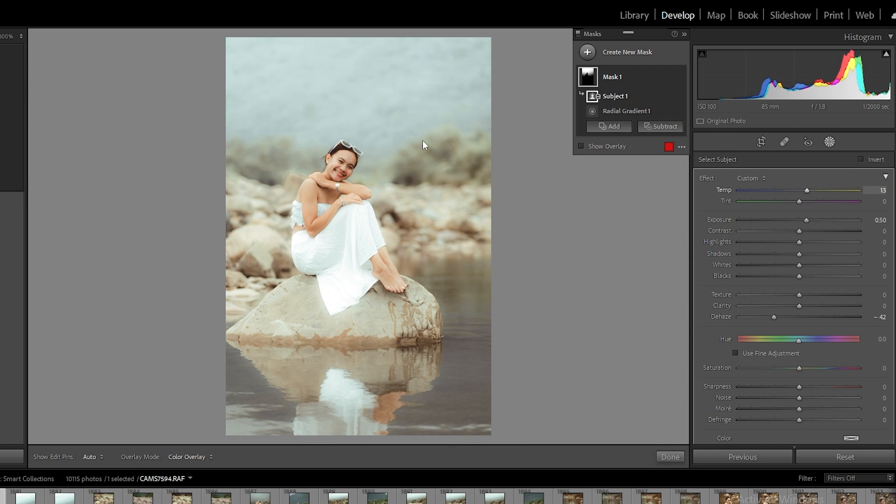
# Step: Tilt the background's radial gradient so its far side rises, and shift it slightly over the hillside
pyautogui.click(325, 47)
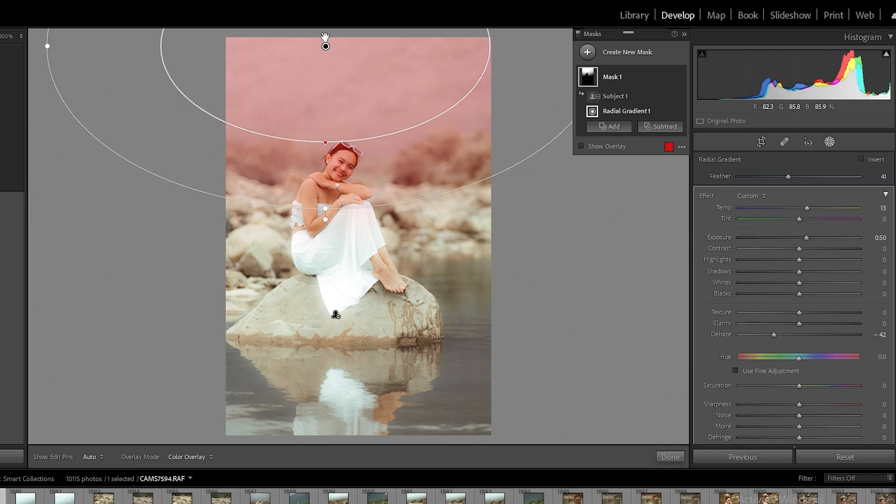
pyautogui.moveTo(328, 219); pyautogui.dragTo(372, 139)
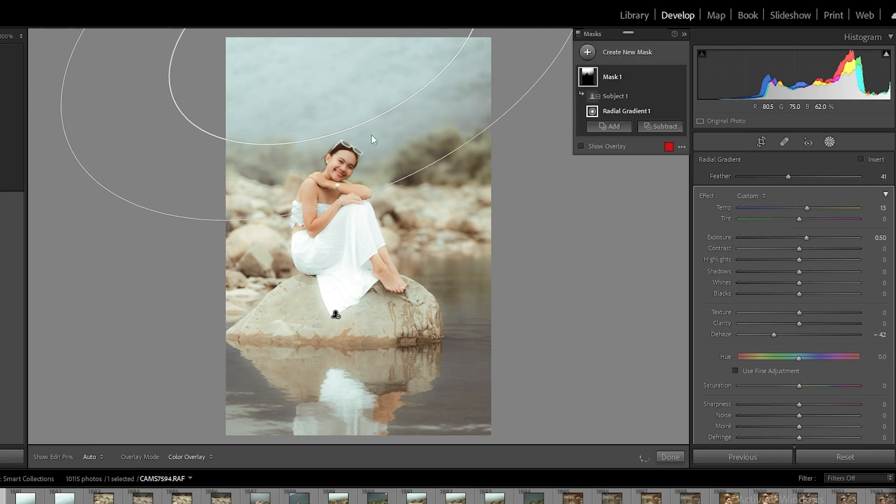
pyautogui.moveTo(349, 92); pyautogui.dragTo(356, 94)
pyautogui.moveTo(396, 186); pyautogui.dragTo(397, 187)
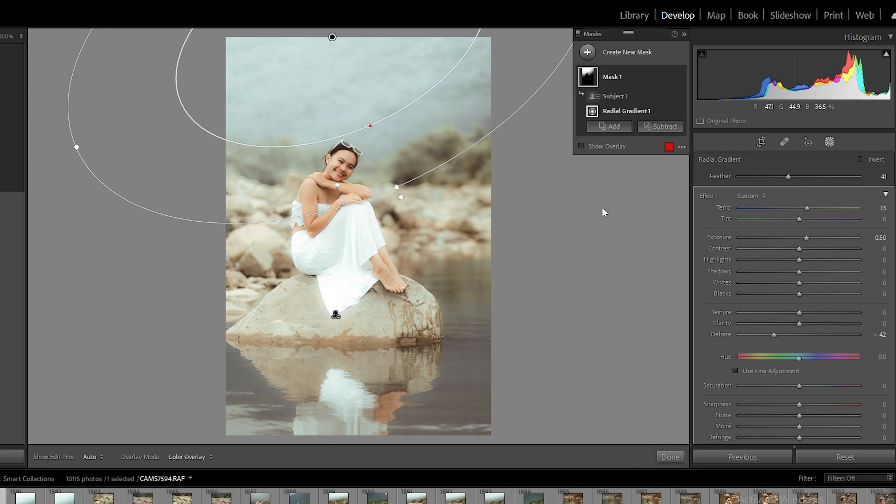
# Step: Add a tilted linear gradient mask rising from the water at the photo's lower edge, and move it down toward the reflection
pyautogui.click(587, 53)
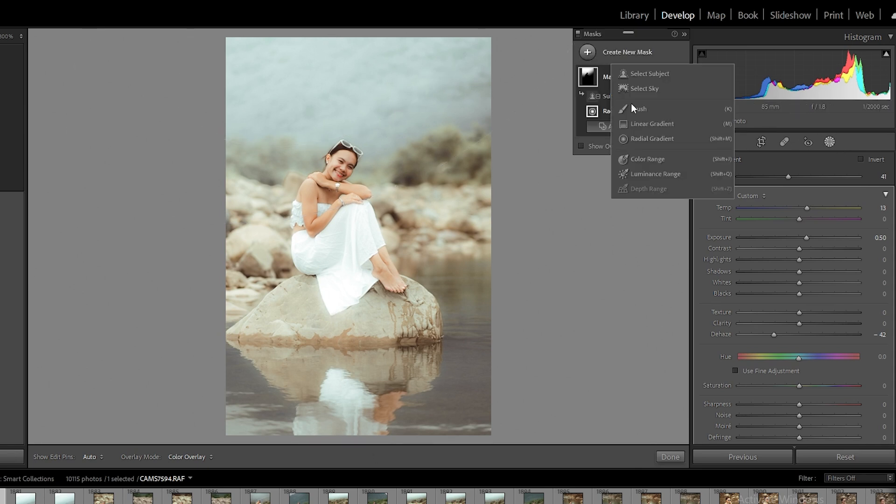
pyautogui.click(646, 125)
pyautogui.moveTo(374, 436); pyautogui.dragTo(309, 220)
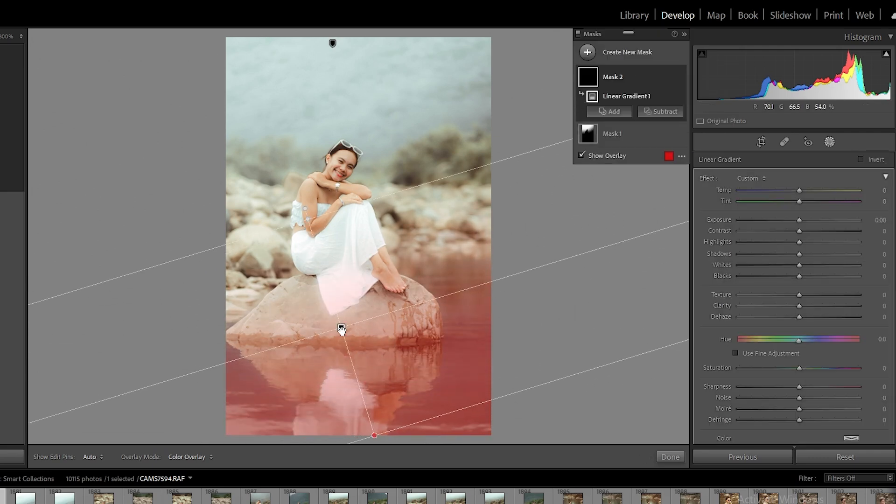
pyautogui.moveTo(342, 330); pyautogui.dragTo(364, 351)
# Step: Set the water gradient's exposure to -0.57, saturation to -13 and temperature to -12, and lower the gradient slightly
pyautogui.click(793, 219)
pyautogui.moveTo(793, 217); pyautogui.dragTo(790, 219)
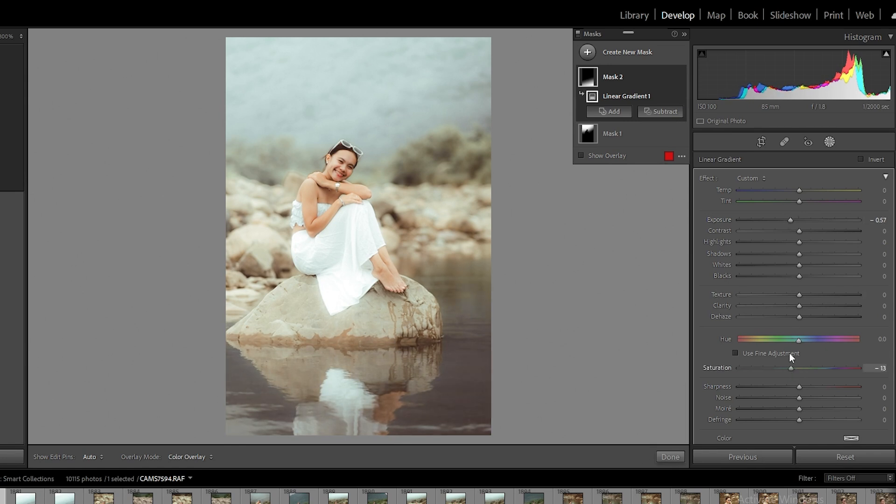
pyautogui.click(791, 190)
pyautogui.moveTo(790, 190); pyautogui.dragTo(791, 190)
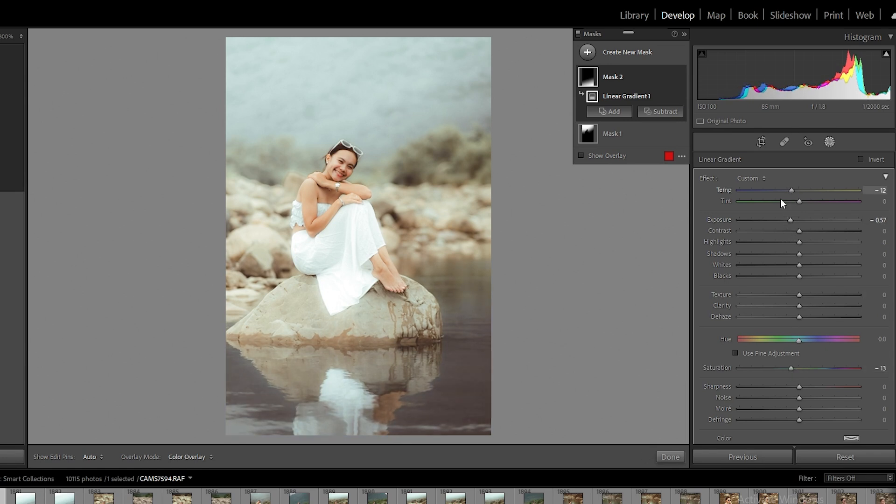
pyautogui.moveTo(371, 350); pyautogui.dragTo(373, 356)
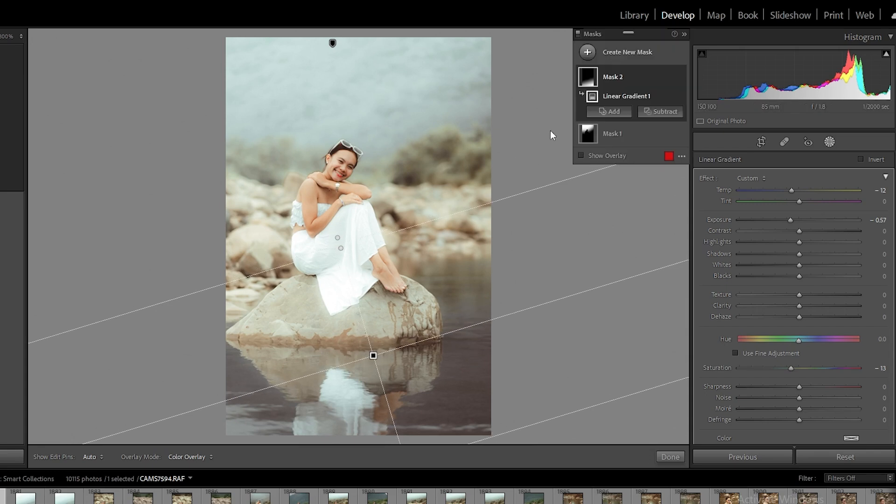
# Step: Add a radial gradient mask over the sky and hillside at the photo's upper-right corner, then enlarge and reposition it partly outside the frame
pyautogui.click(587, 52)
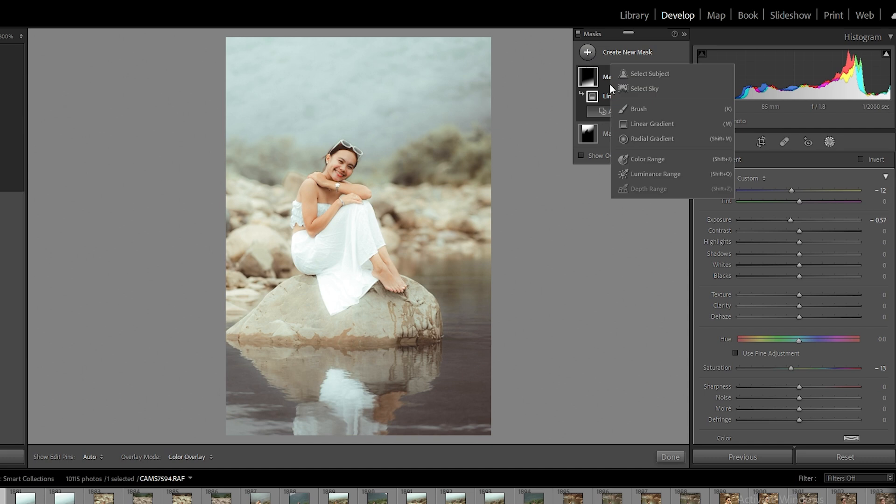
pyautogui.click(642, 143)
pyautogui.moveTo(438, 79)
pyautogui.mouseDown()
pyautogui.moveTo(476, 127)
pyautogui.moveTo(567, 191)
pyautogui.mouseUp()
pyautogui.moveTo(465, 133)
pyautogui.mouseDown()
pyautogui.moveTo(507, 150)
pyautogui.moveTo(512, 135)
pyautogui.mouseUp()
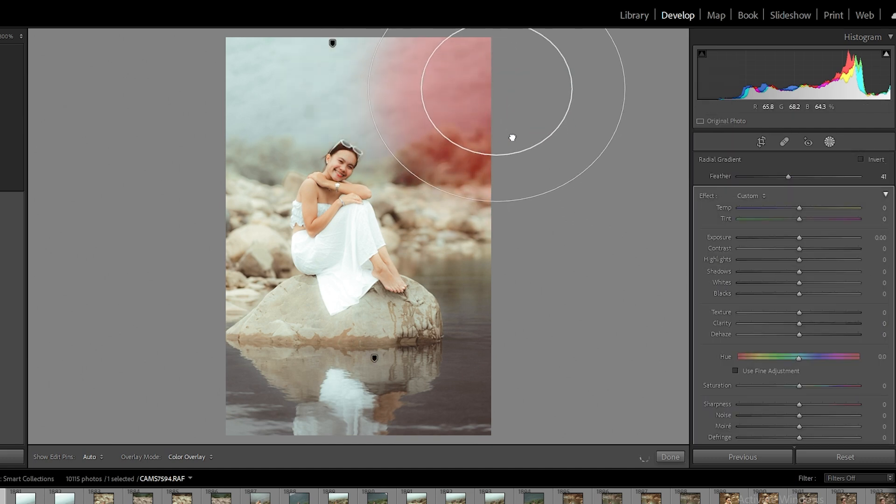
pyautogui.moveTo(364, 86); pyautogui.dragTo(354, 87)
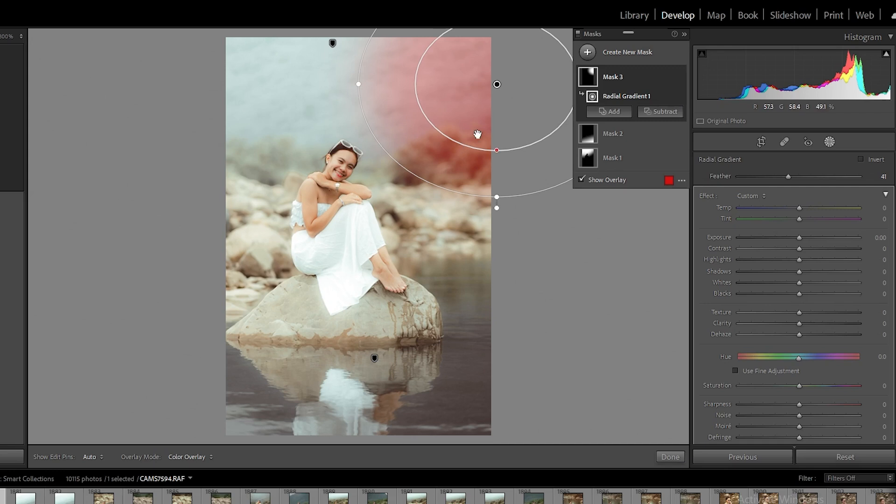
pyautogui.moveTo(478, 133); pyautogui.dragTo(477, 137)
pyautogui.moveTo(498, 197); pyautogui.dragTo(498, 201)
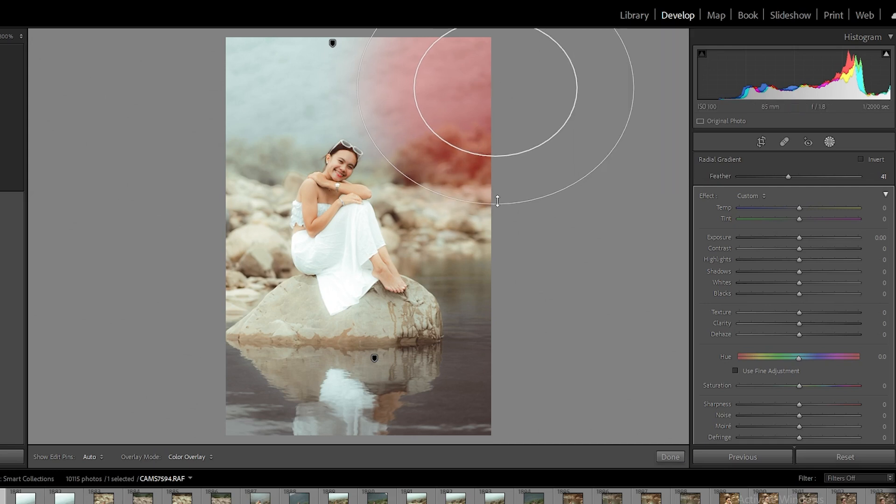
# Step: Hide the mask overlay and set the corner radial gradient's temperature to 7 and dehaze to -44
pyautogui.press('o')
pyautogui.moveTo(802, 209); pyautogui.dragTo(806, 207)
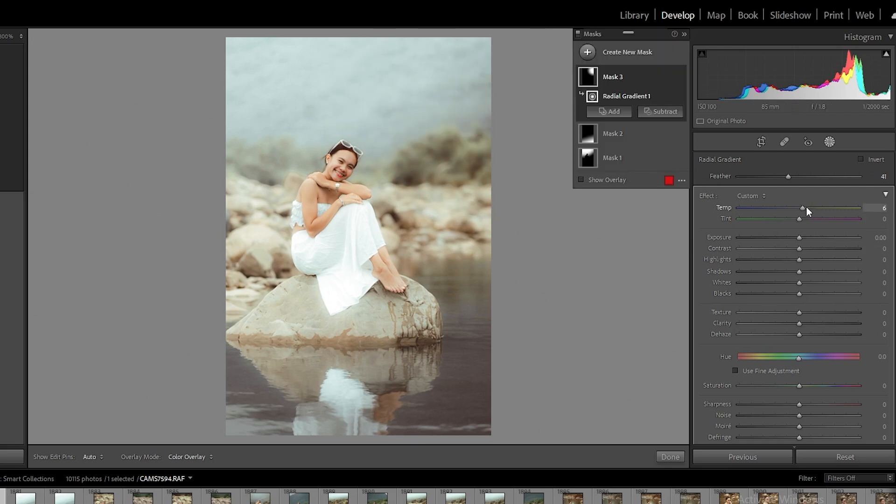
pyautogui.moveTo(774, 338); pyautogui.dragTo(773, 335)
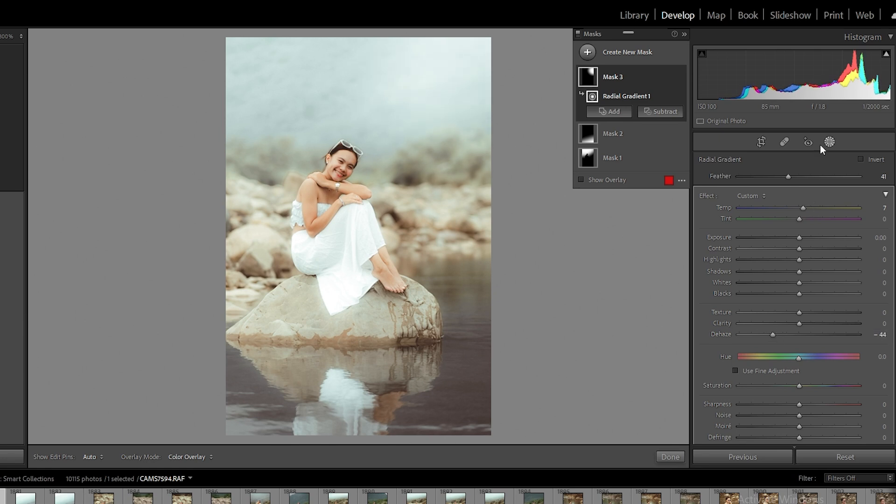
# Step: Add a large radial gradient mask around the seated woman, and move it down so she sits at its center
pyautogui.click(587, 52)
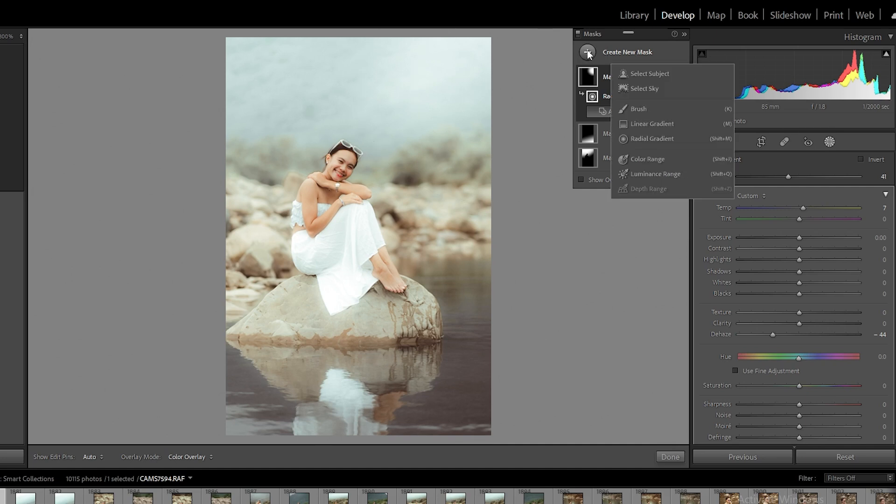
pyautogui.click(642, 139)
pyautogui.moveTo(215, 87); pyautogui.dragTo(513, 347)
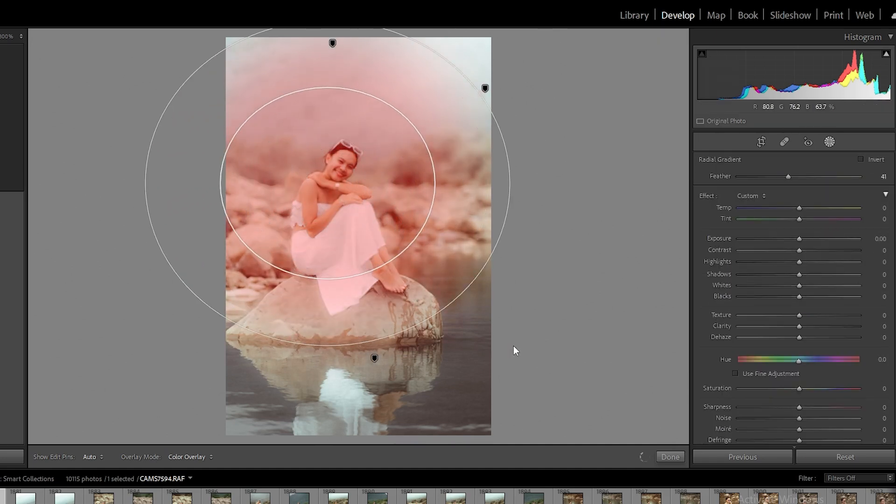
pyautogui.moveTo(347, 188); pyautogui.dragTo(371, 209)
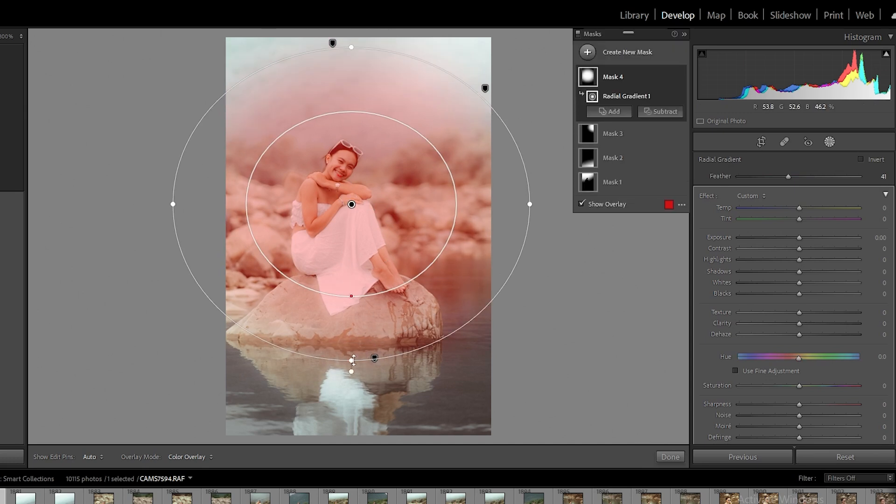
# Step: Stretch the radial gradient toward the reflection, invert it to affect the photo's edges, and fine-tune its position around the woman
pyautogui.moveTo(354, 360); pyautogui.dragTo(354, 381)
pyautogui.moveTo(343, 241); pyautogui.dragTo(352, 254)
pyautogui.moveTo(535, 223); pyautogui.dragTo(528, 223)
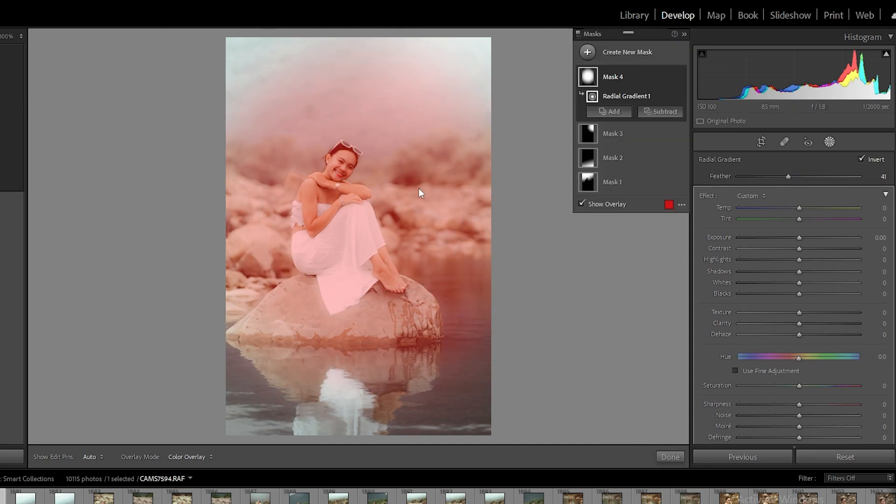
pyautogui.moveTo(380, 206); pyautogui.dragTo(378, 201)
pyautogui.moveTo(353, 388); pyautogui.dragTo(354, 396)
pyautogui.moveTo(344, 234); pyautogui.dragTo(346, 241)
# Step: Darken the area outside the woman with exposure -0.72 and dehaze 1, and finish masking
pyautogui.moveTo(795, 238); pyautogui.dragTo(790, 269)
pyautogui.moveTo(800, 335); pyautogui.dragTo(800, 337)
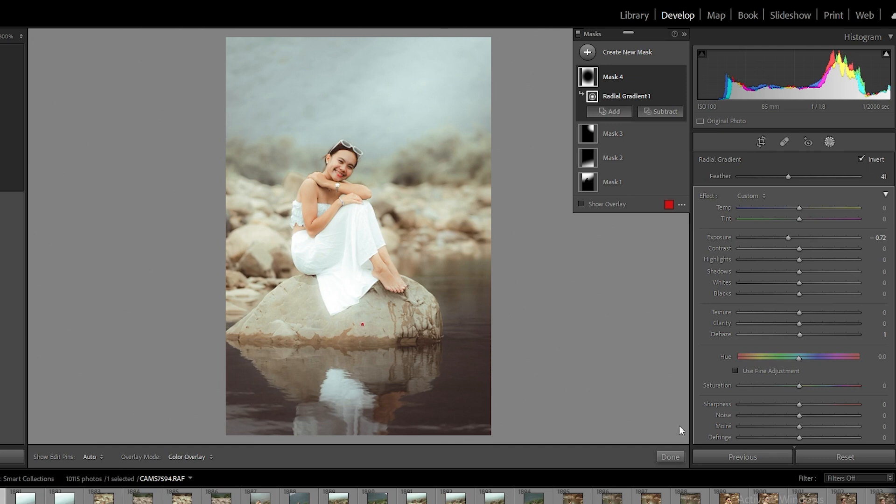
pyautogui.click(670, 457)
# Step: Try darkening the photo's corners with a negative post-crop vignette amount, and reset the amount to 0
pyautogui.scroll(-15, 794, 298)
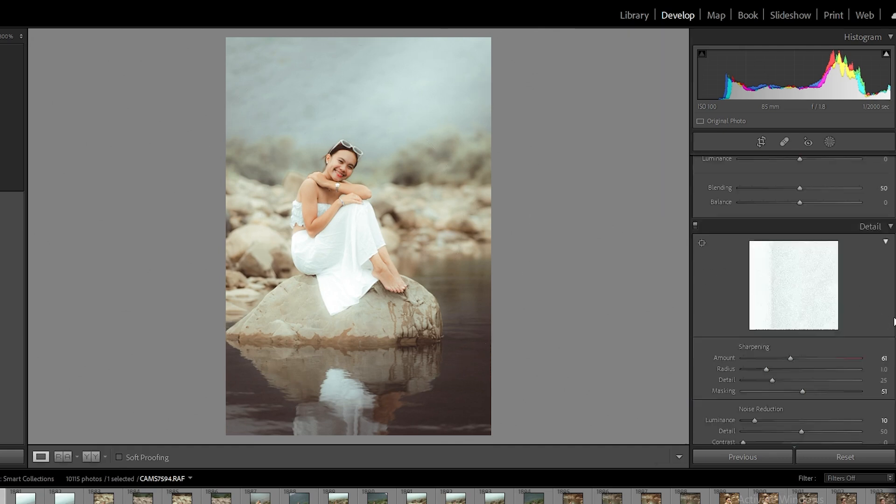
pyautogui.moveTo(801, 353); pyautogui.dragTo(789, 354)
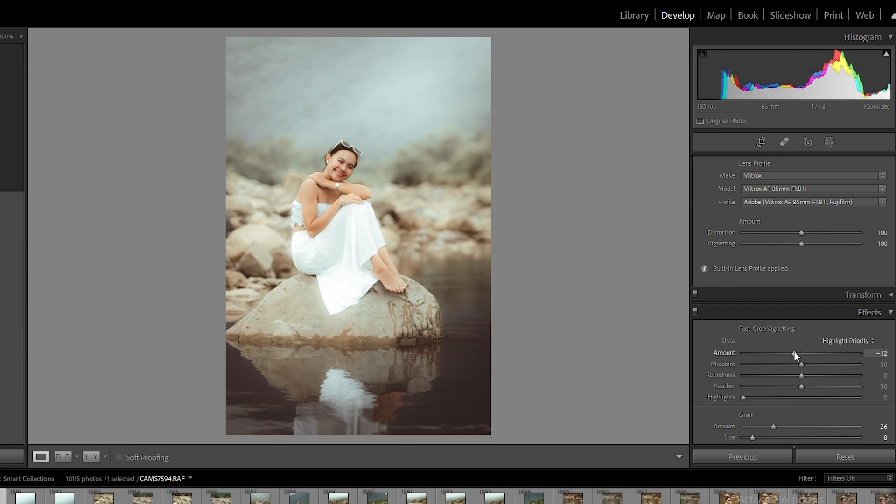
pyautogui.doubleClick(794, 352)
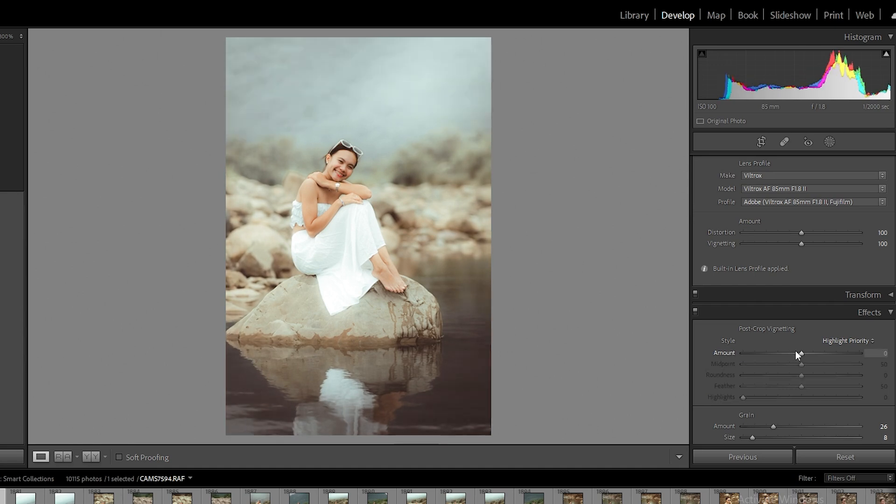
# Step: Compare the edited portrait with its original version by switching the before view on and off
pyautogui.press('\\')
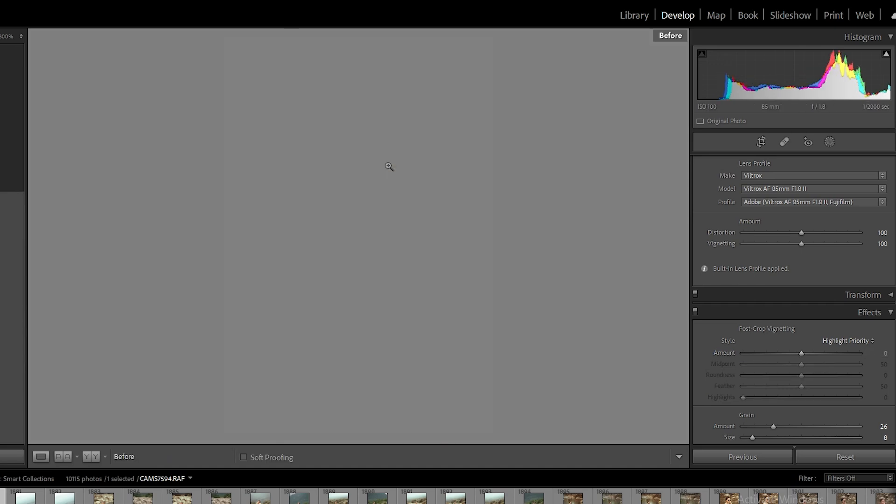
pyautogui.press('\\')
pyautogui.press('\\')
pyautogui.press('\\')
pyautogui.press('\\')
pyautogui.press('\\')
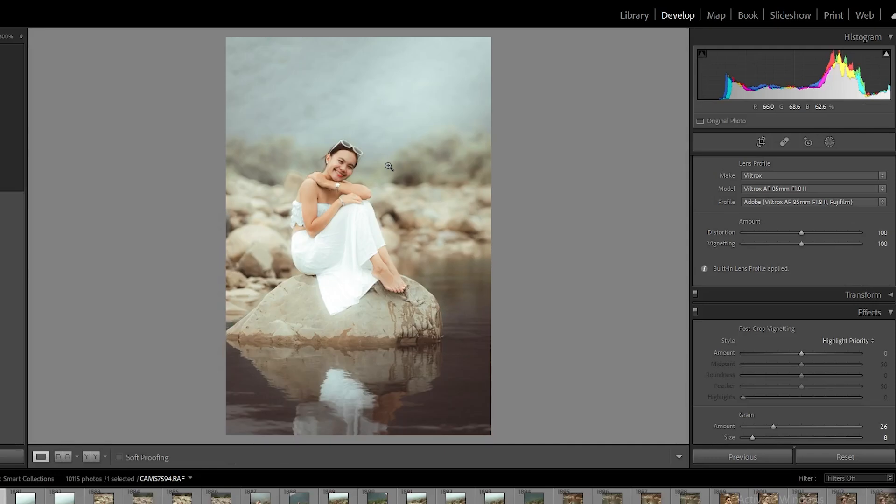